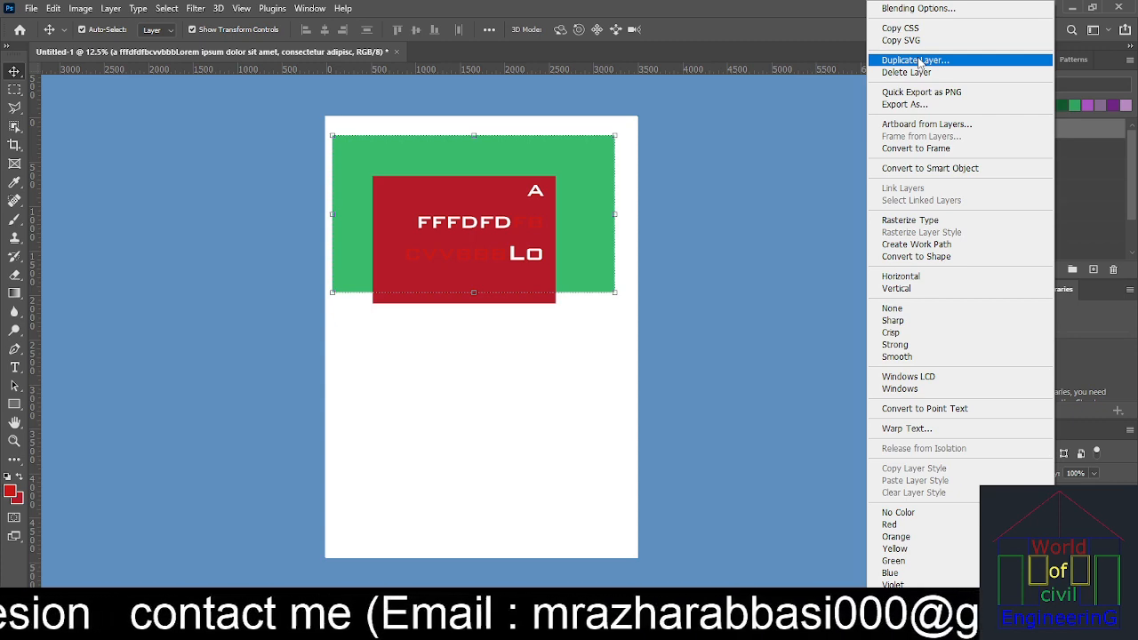
- Duplicate the text layer and move the copy down onto the white area below the red rectangle
left_click(918, 60)
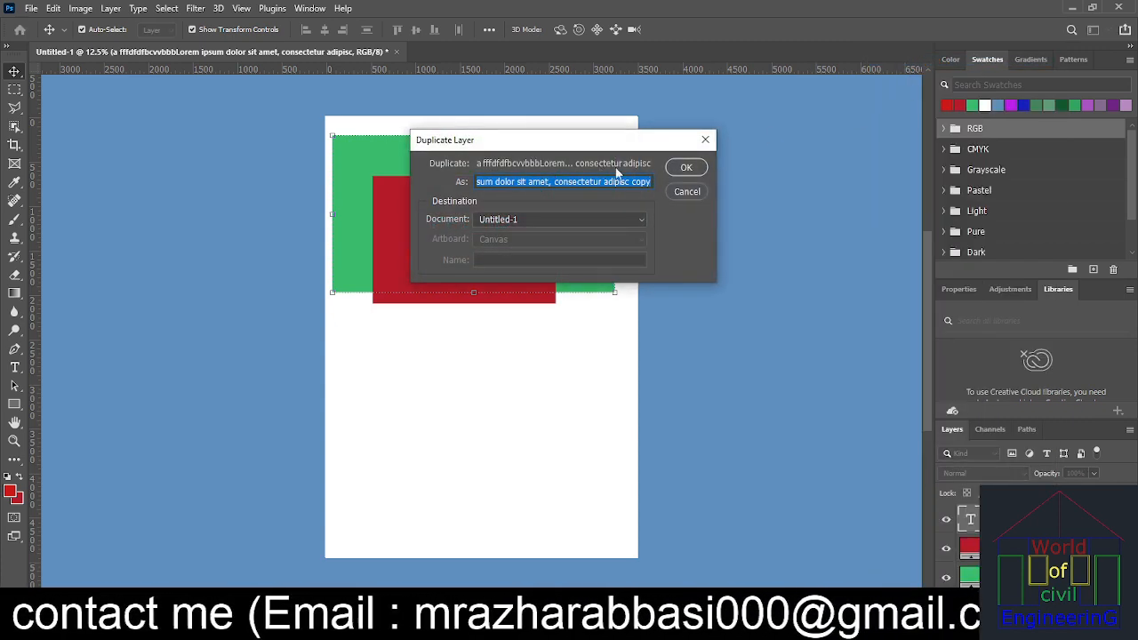
left_click(683, 169)
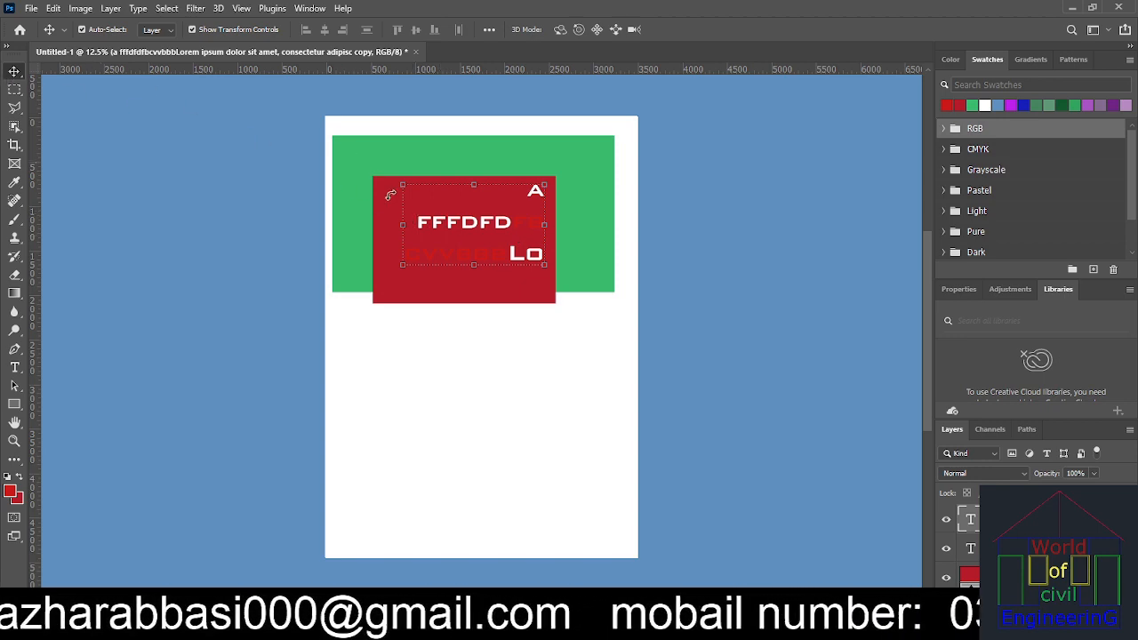
left_click_drag(457, 241, 454, 391)
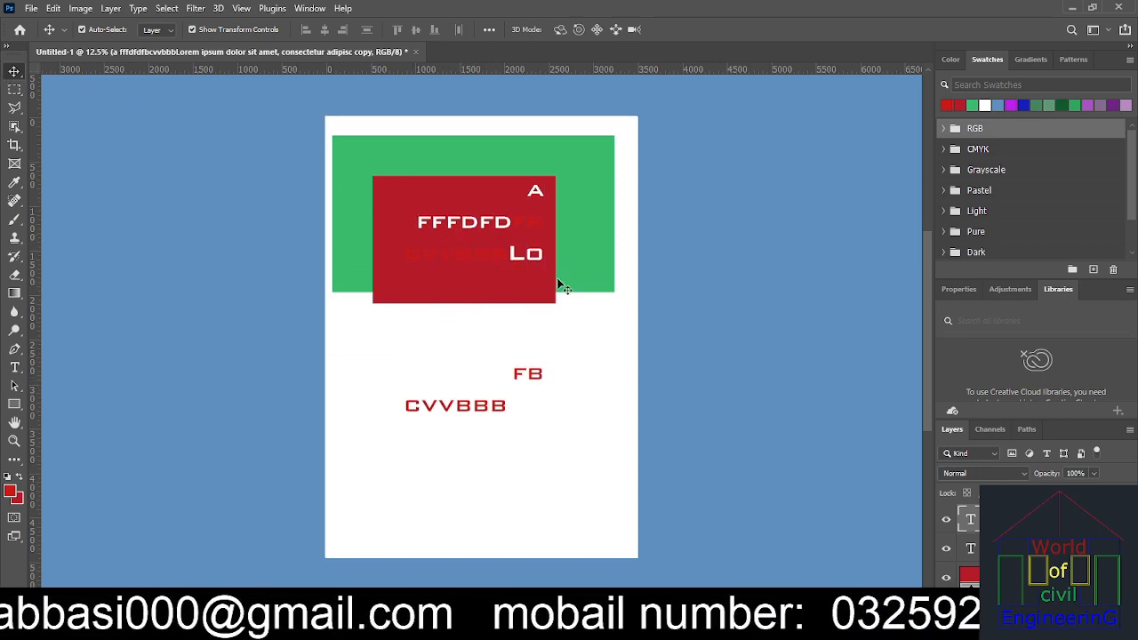
- Duplicate the green Color Fill 1 layer and move the copy to the lower part of the page
scroll(1035, 548, "down", 3)
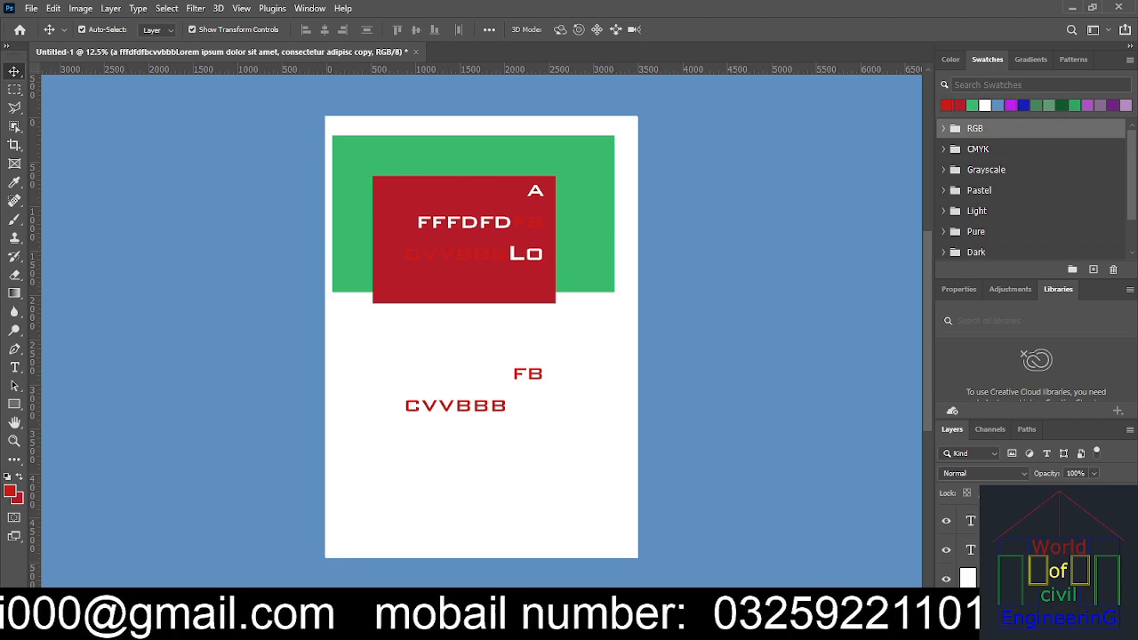
scroll(1036, 548, "up", 2)
left_click(1036, 577)
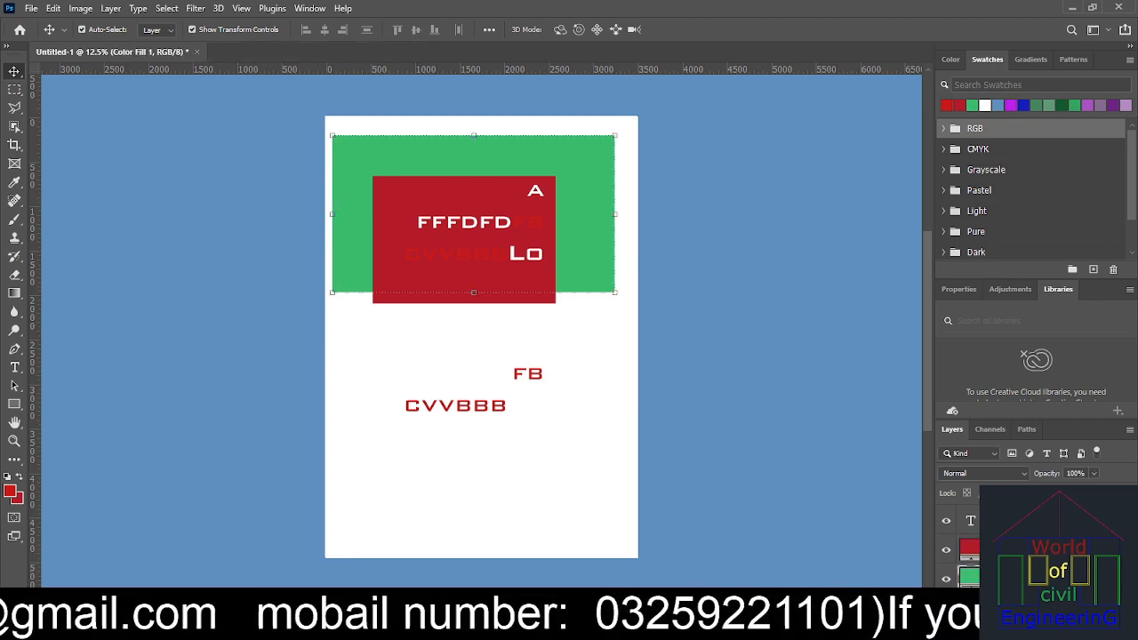
right_click(1036, 578)
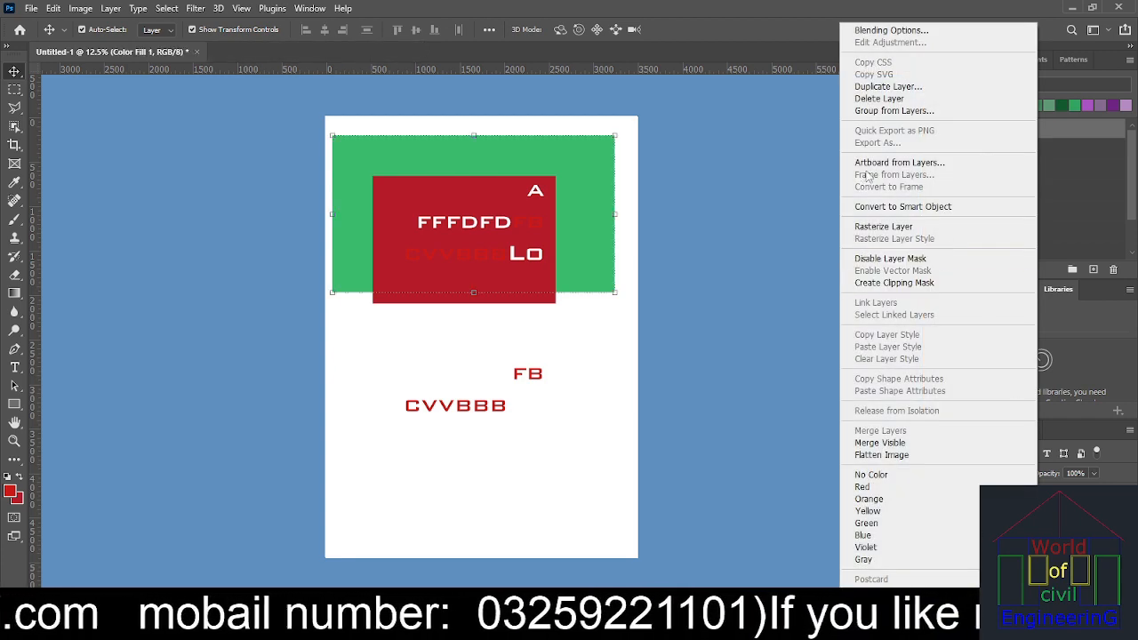
left_click(911, 87)
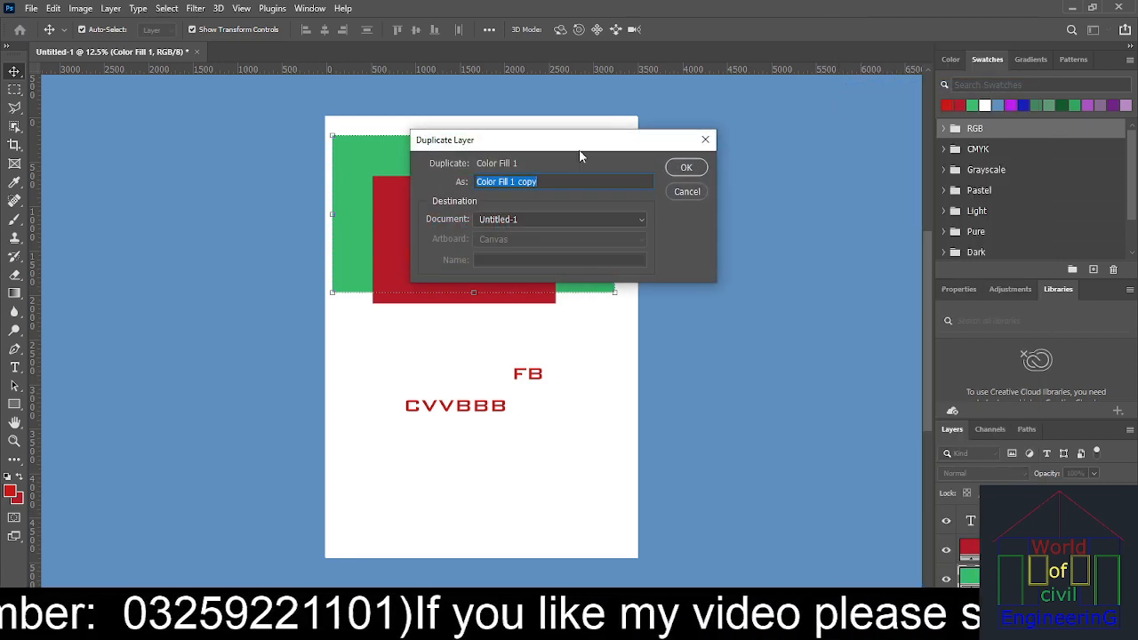
left_click(683, 171)
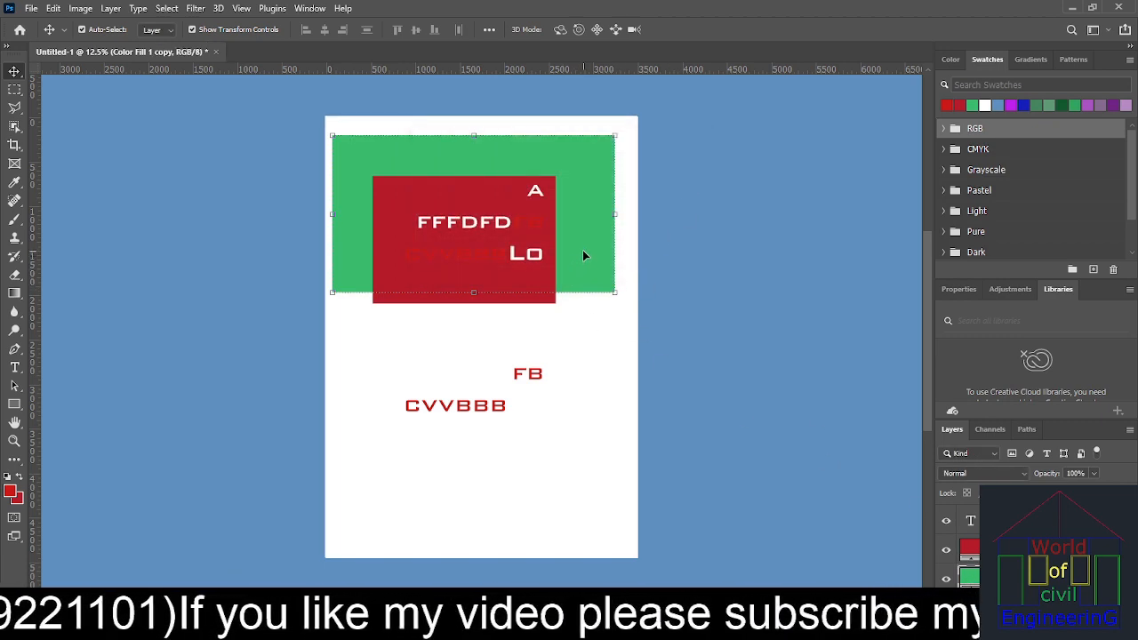
left_click_drag(584, 253, 598, 519)
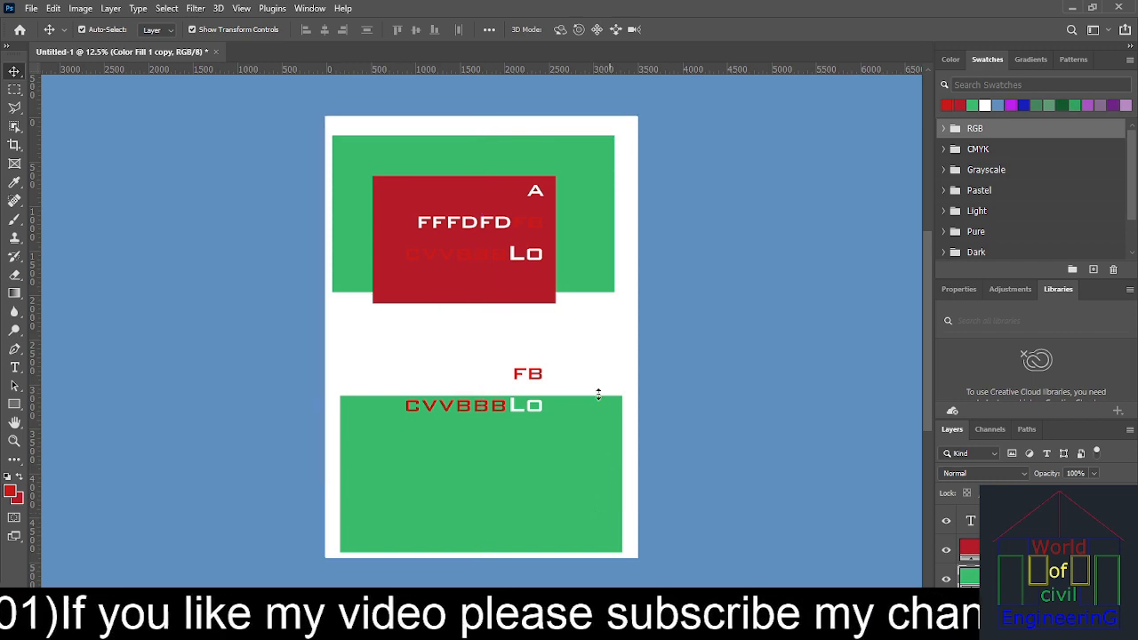
- Raise the red rectangle to the green one's lower edge and place a duplicate scaled to 114.36% over the lower green rectangle
mouse_move(521, 293)
left_mouse_down()
mouse_move(400, 351)
mouse_move(559, 277)
mouse_move(506, 274)
mouse_move(518, 267)
mouse_move(531, 282)
left_mouse_up()
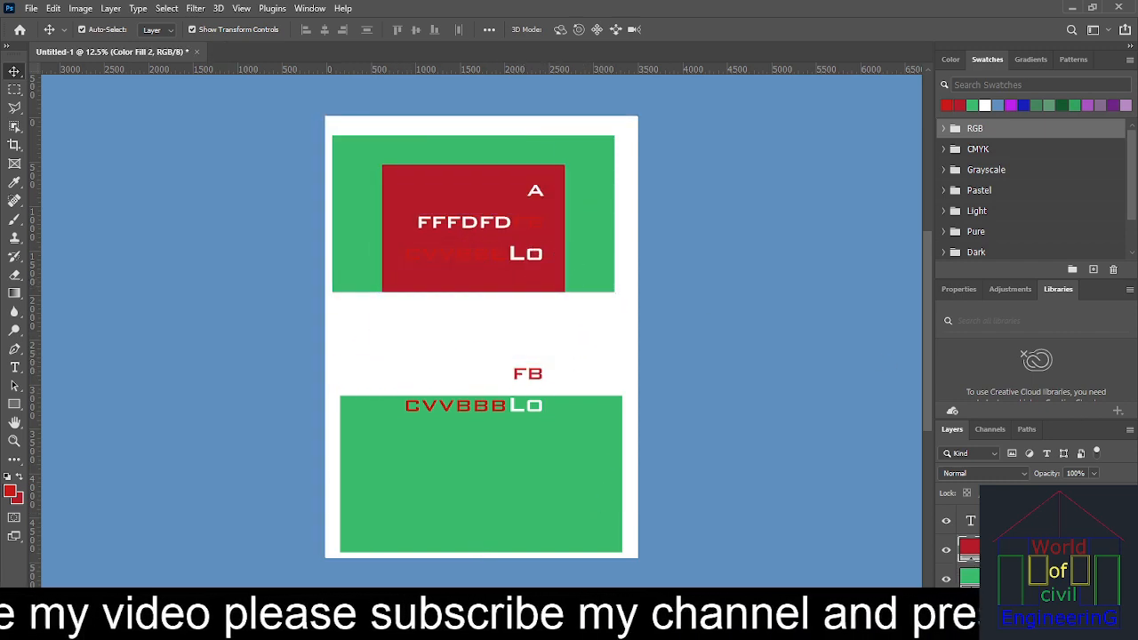
right_click(1032, 549)
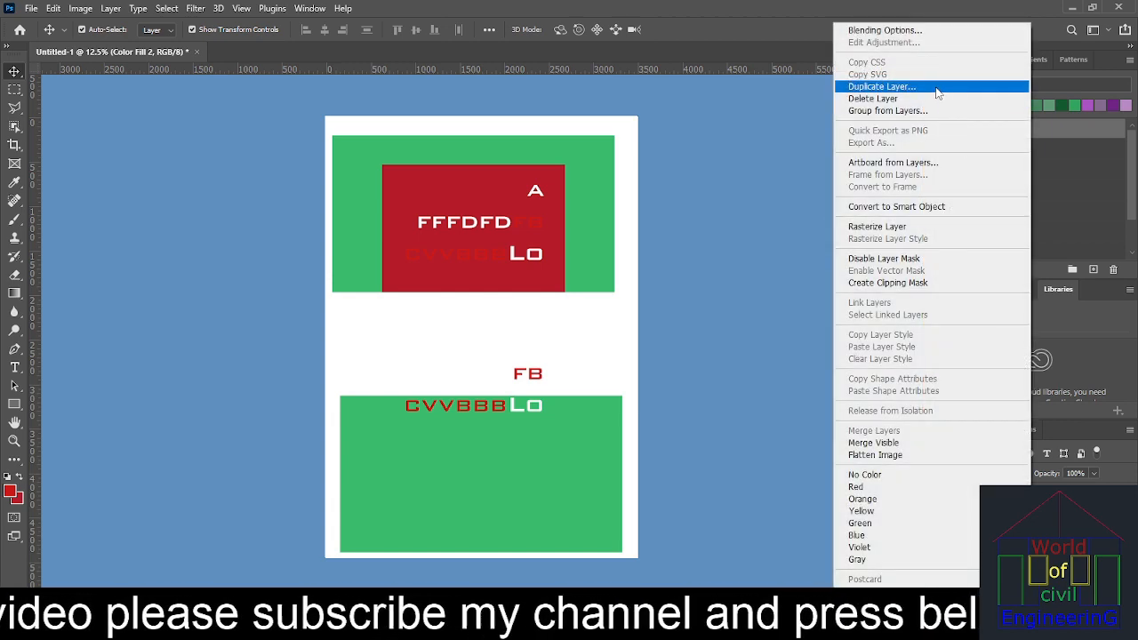
left_click(935, 88)
left_click(684, 167)
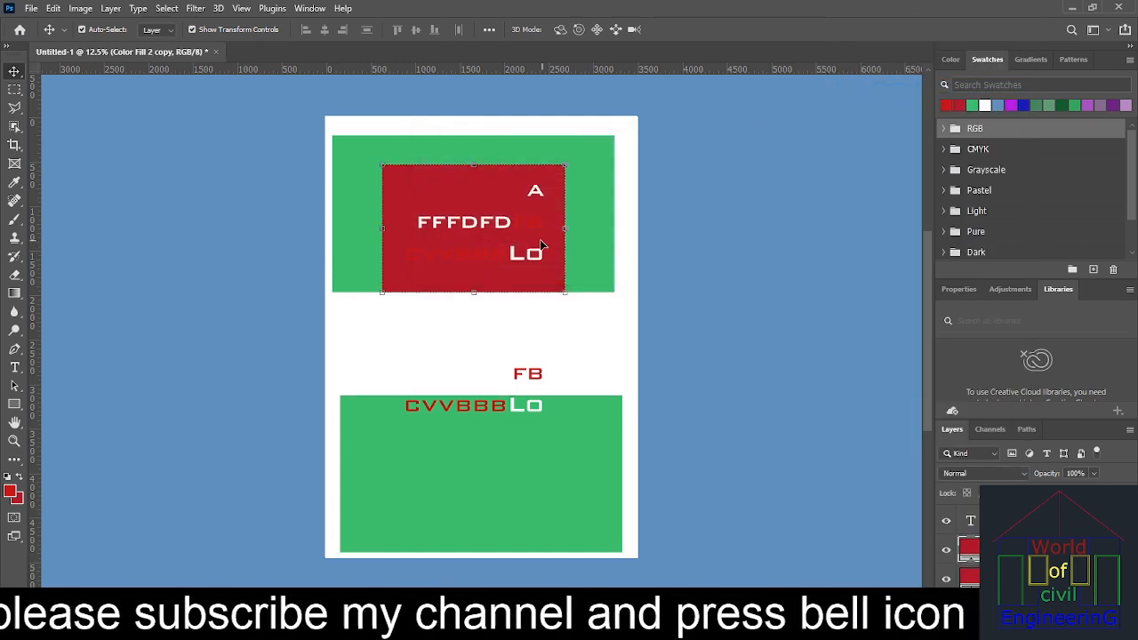
left_click_drag(551, 226, 533, 476)
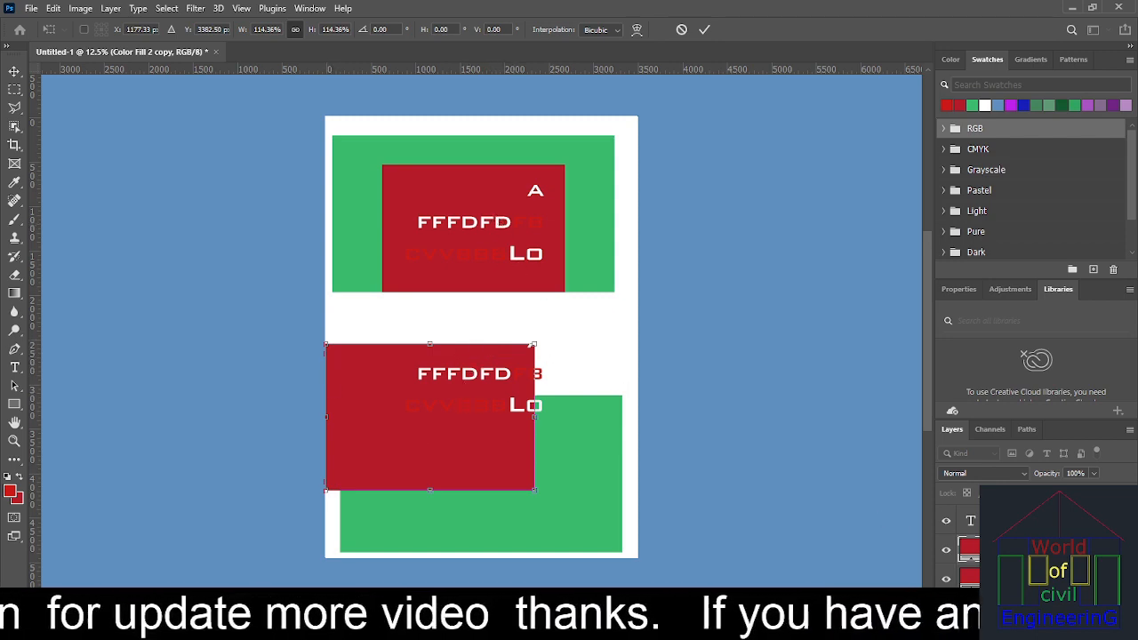
- Hide the enlarged red rectangle copy and show it again
left_click(946, 554)
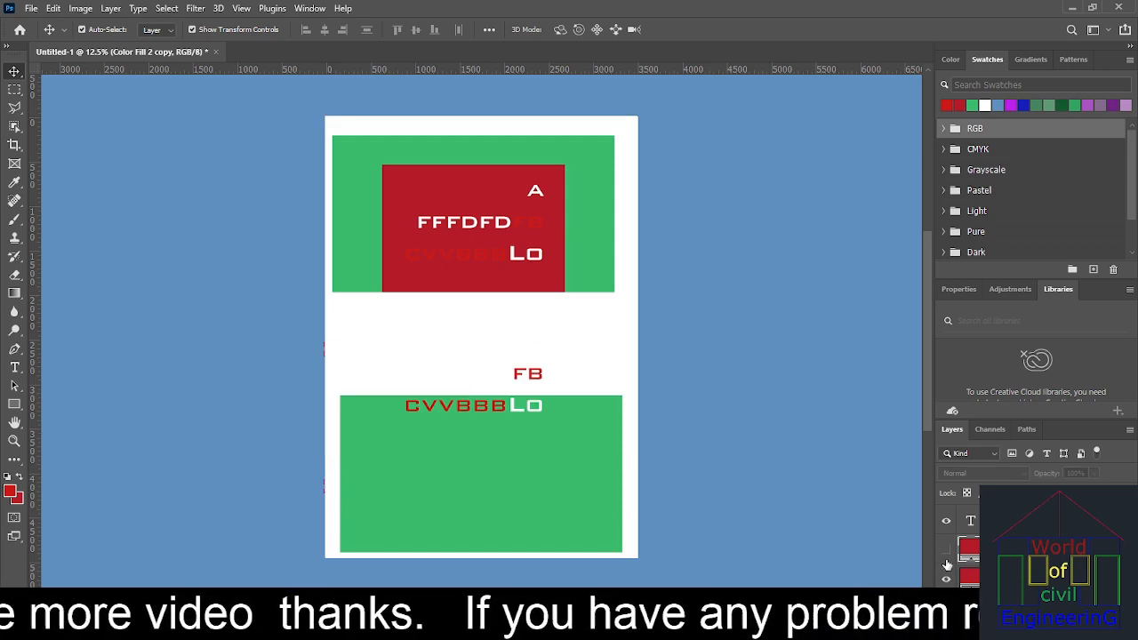
left_click(946, 552)
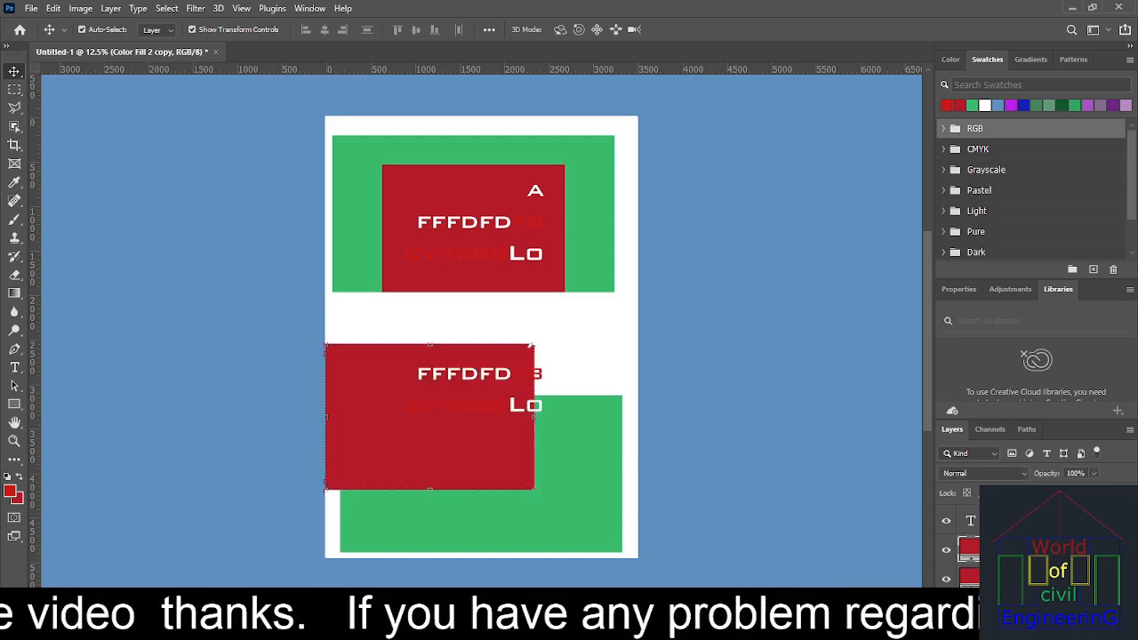
- Select the whole canvas and filter the layer list to include pixel, adjustment, type and shape layers
key("ctrl+a")
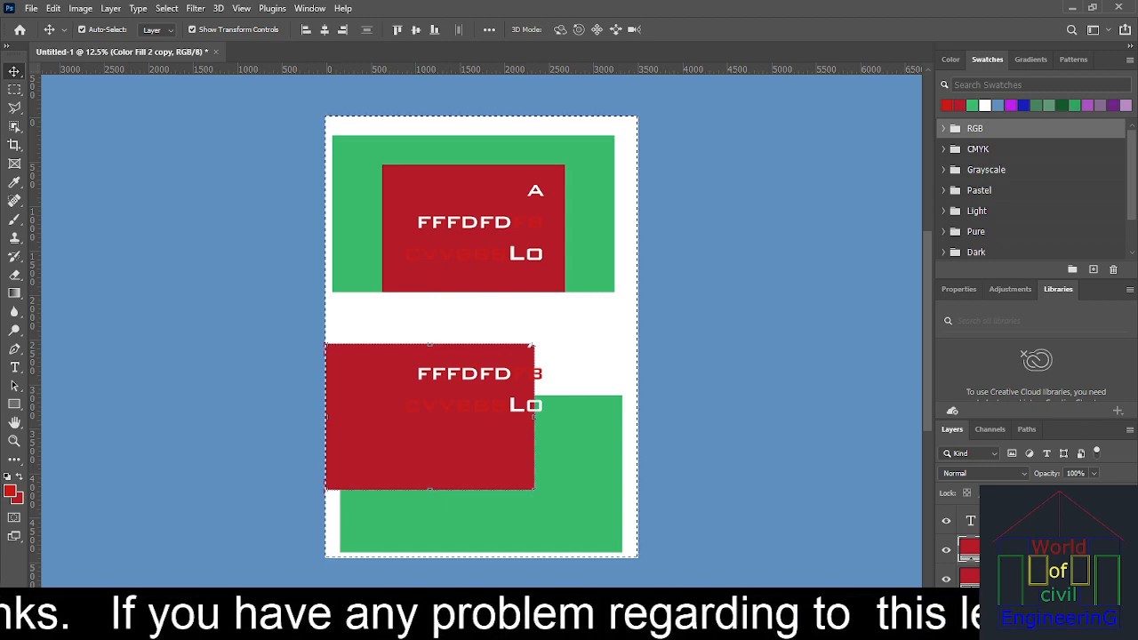
left_click(1028, 454)
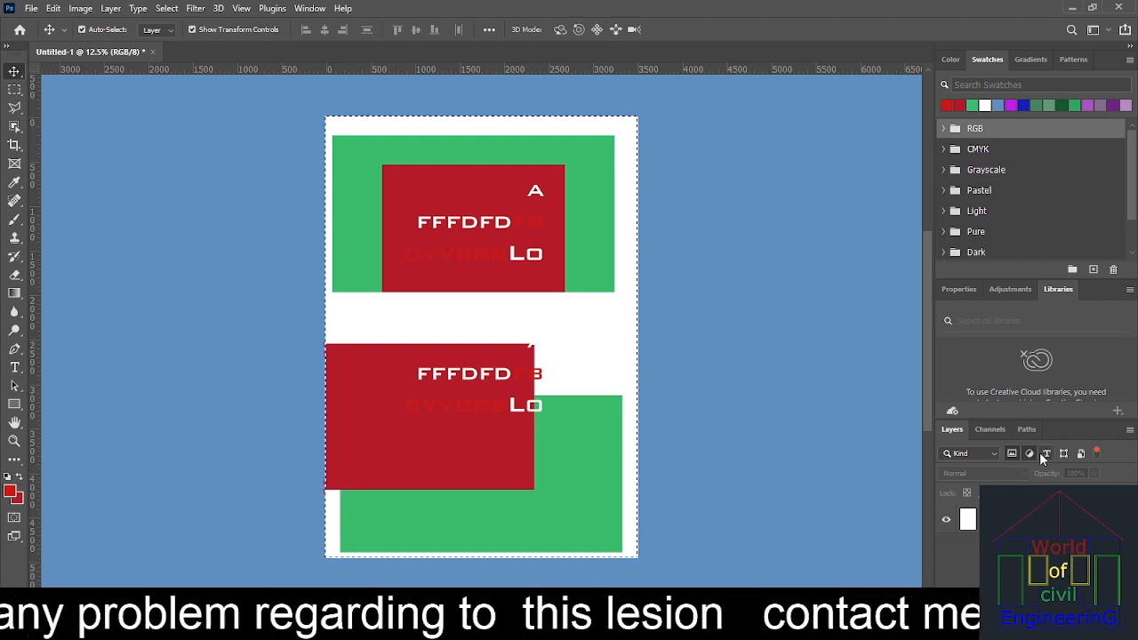
left_click(1042, 453)
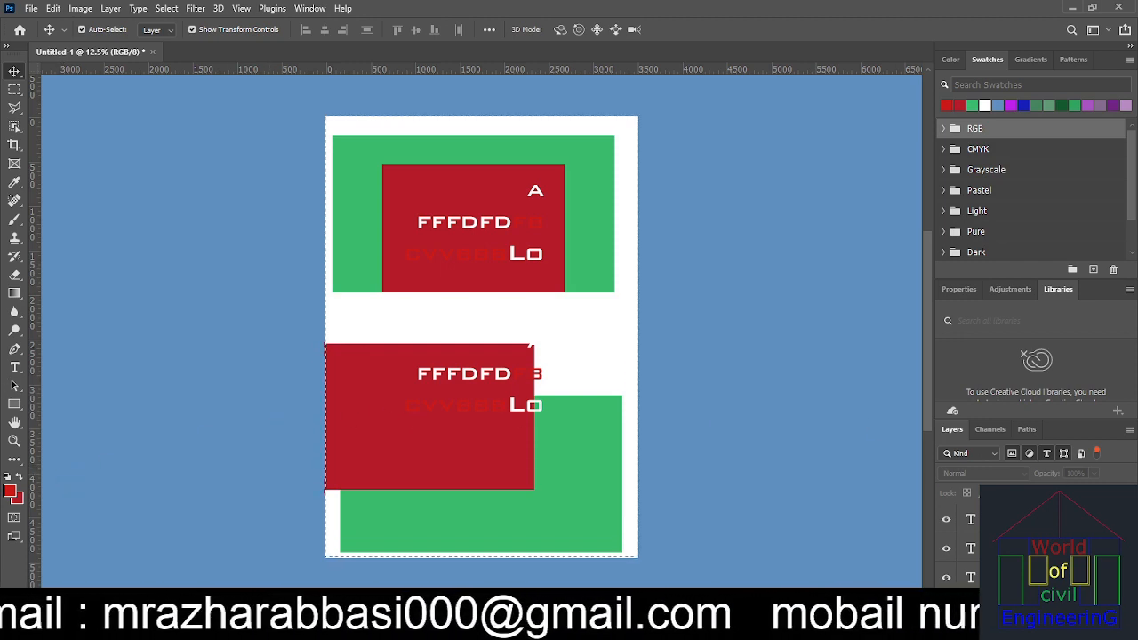
left_click(1036, 607)
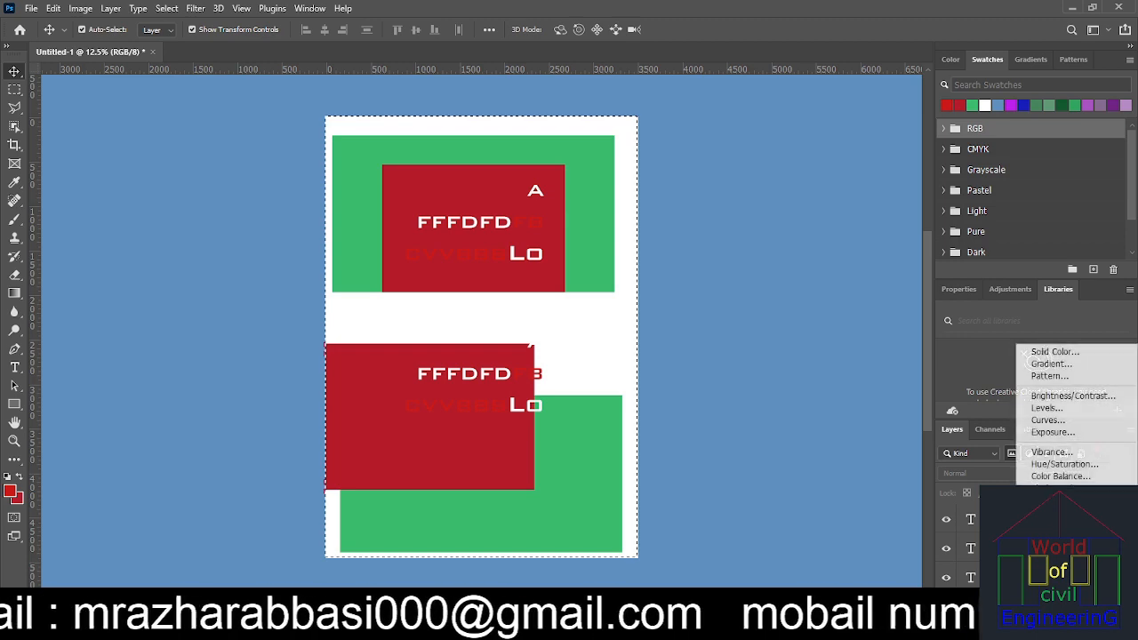
left_click(1051, 375)
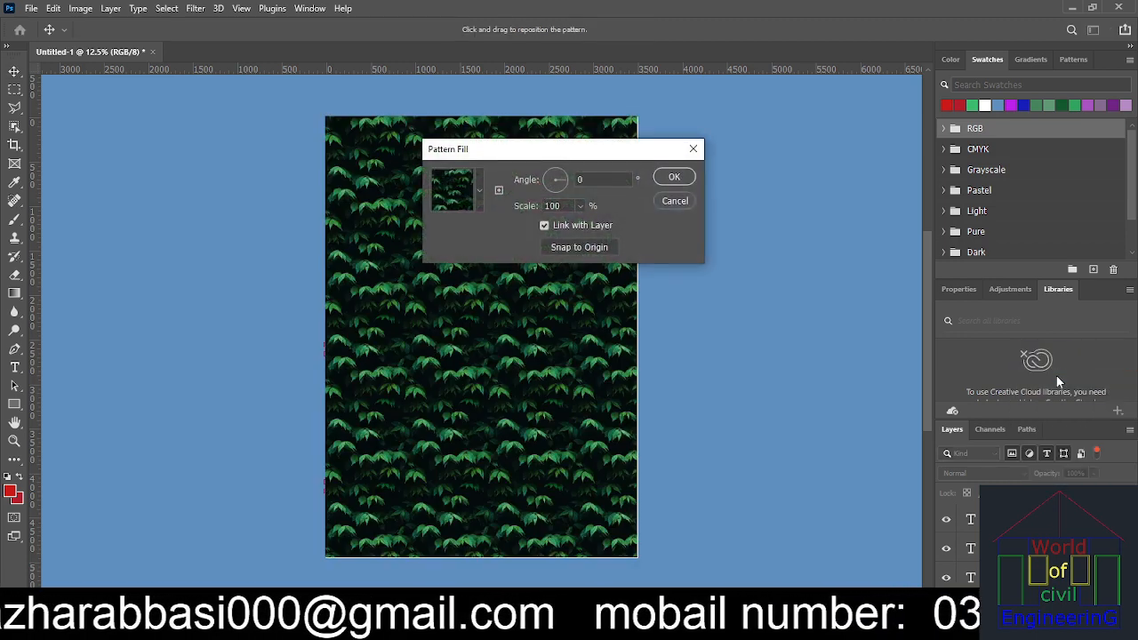
left_click(676, 202)
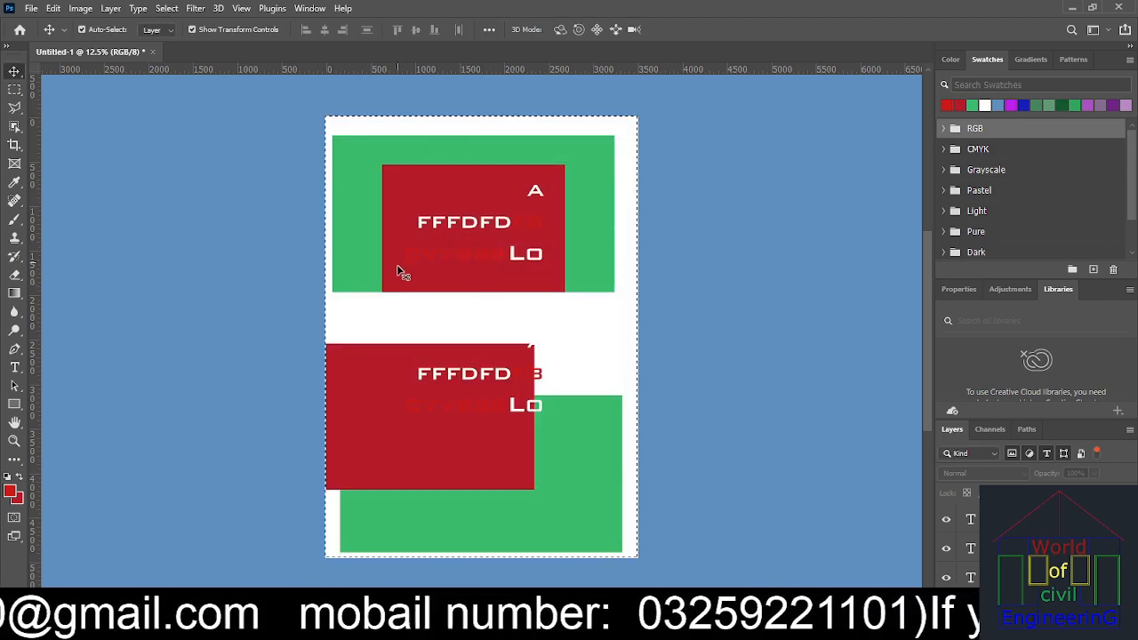
- Marquee-select the lower-right area of the page and add a leaf pattern fill layer there at 10% scale
left_click(14, 89)
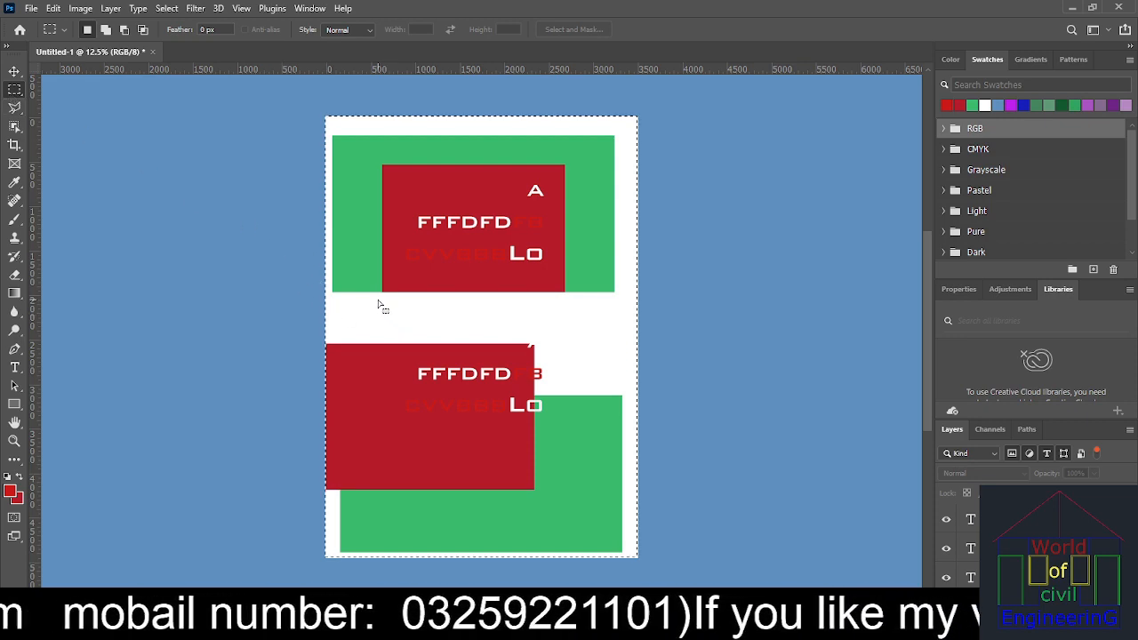
left_click_drag(426, 339, 577, 393)
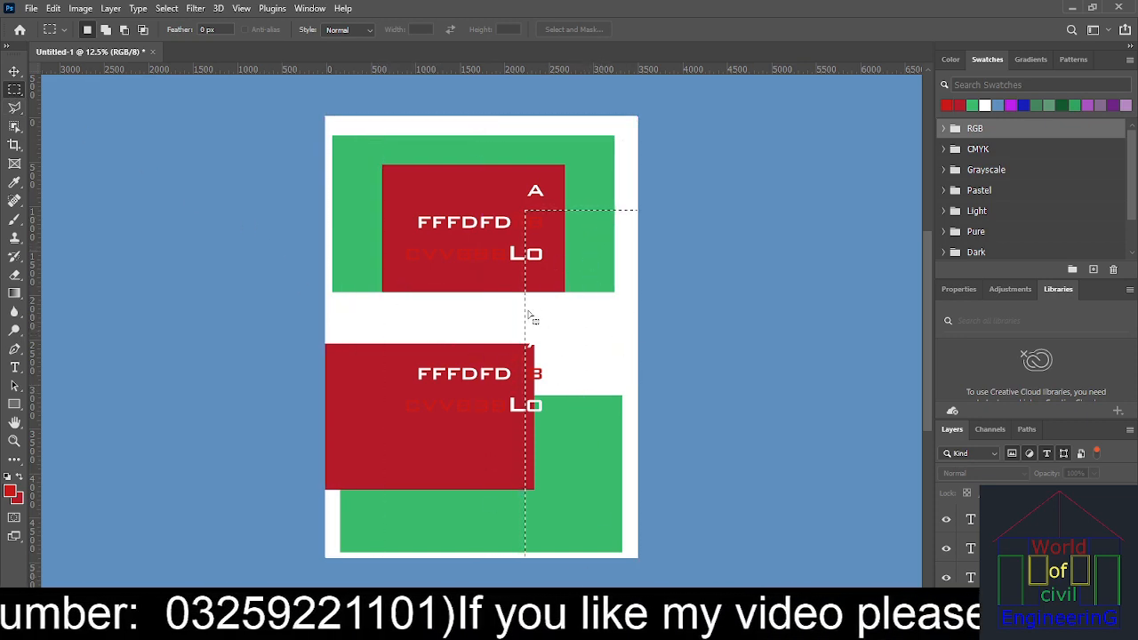
left_click(1051, 609)
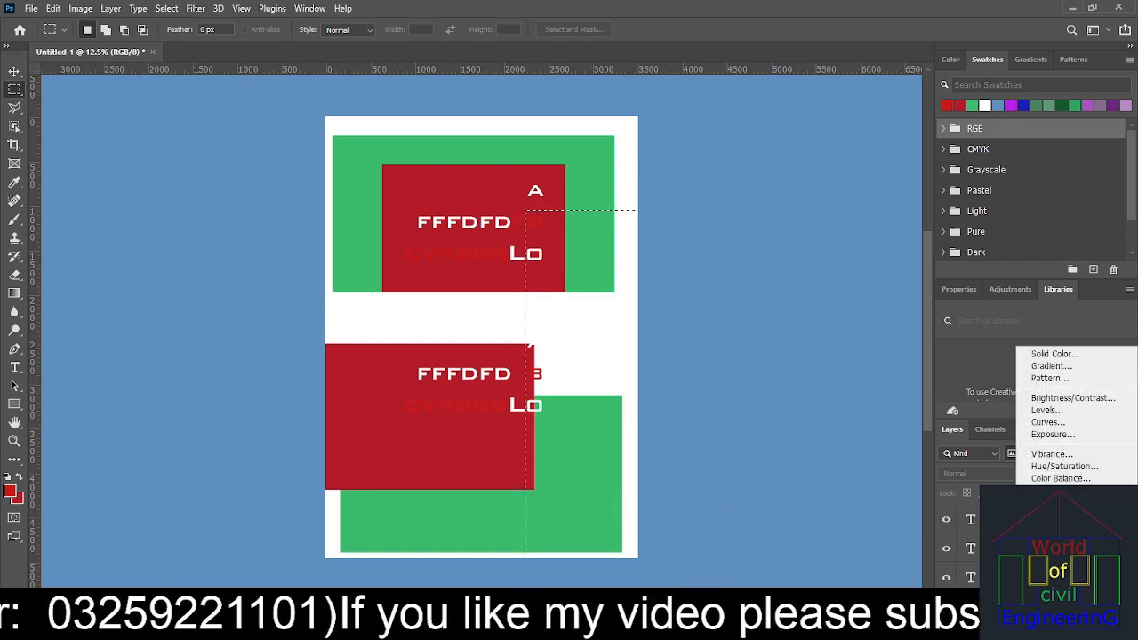
left_click(1067, 379)
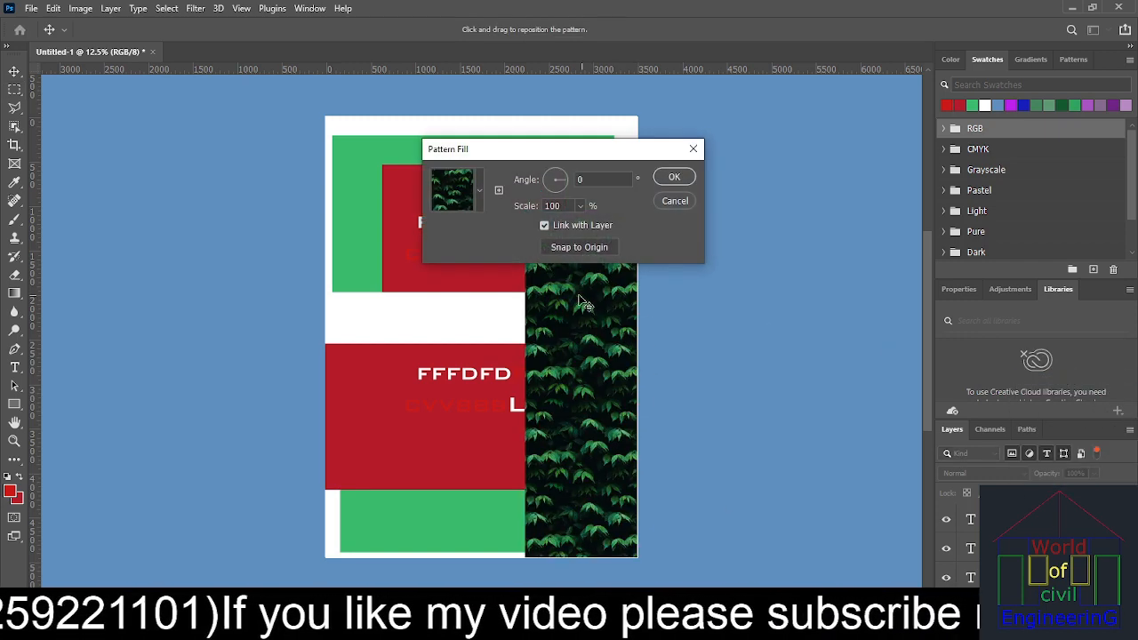
double_click(570, 206)
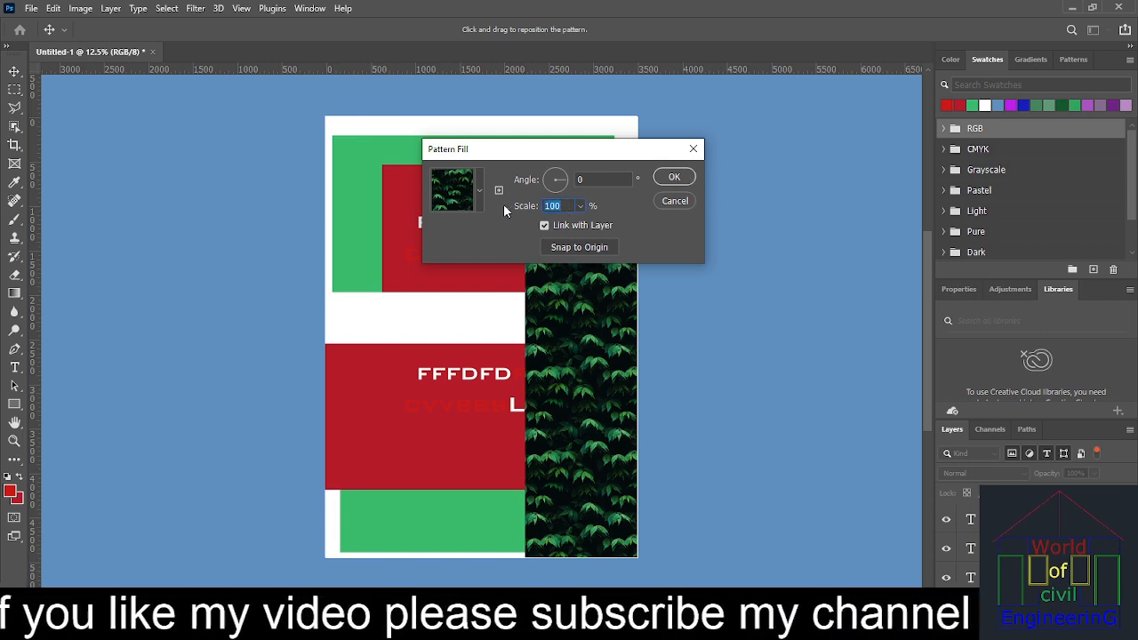
type("10")
key("Return")
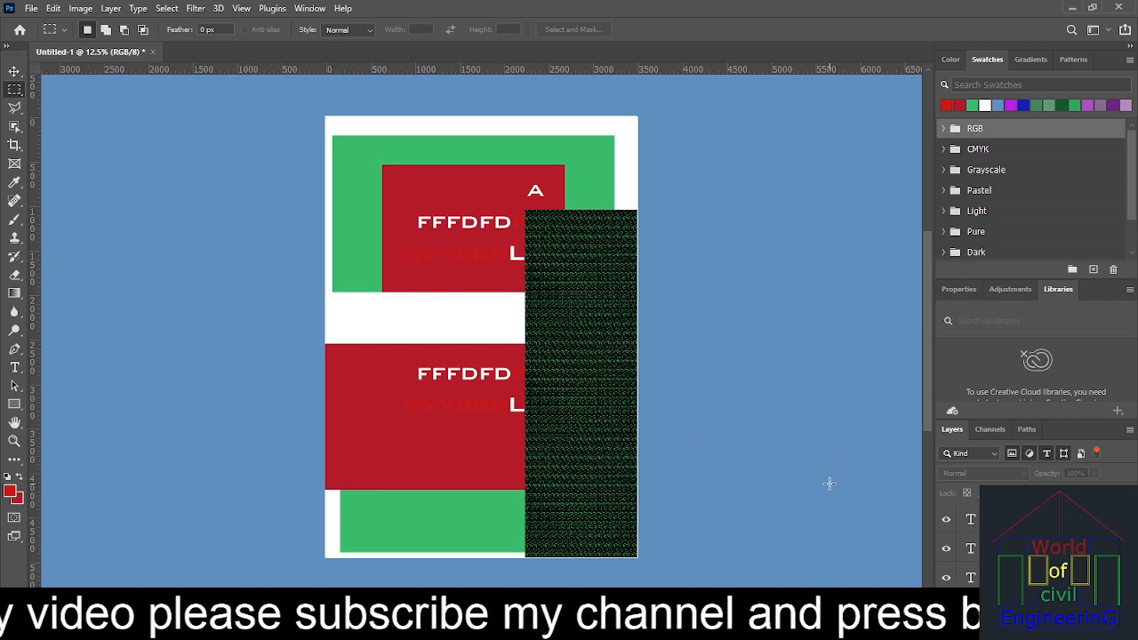
- Duplicate the original text layer that begins with "a fffdfdfbcvvbbb"
right_click(1014, 549)
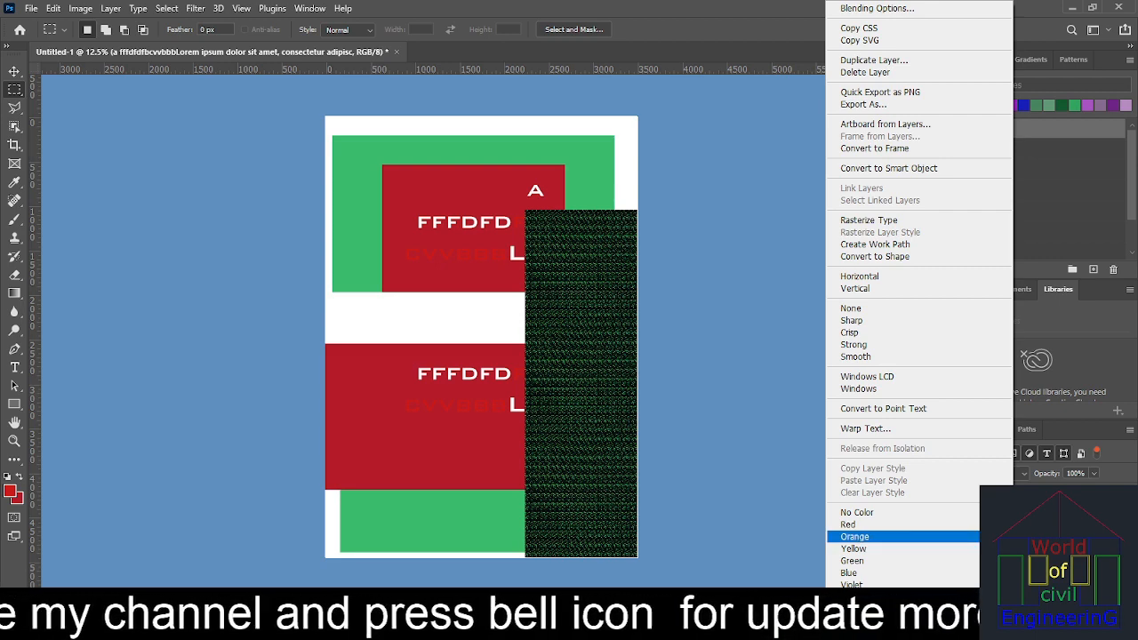
key("Escape")
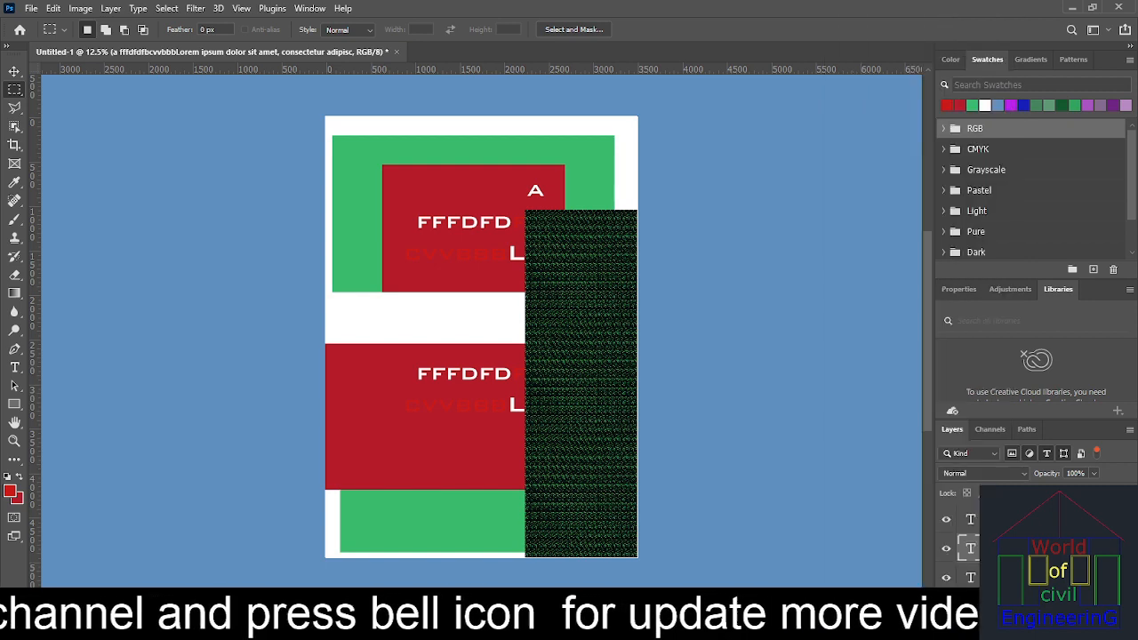
key("ctrl+j")
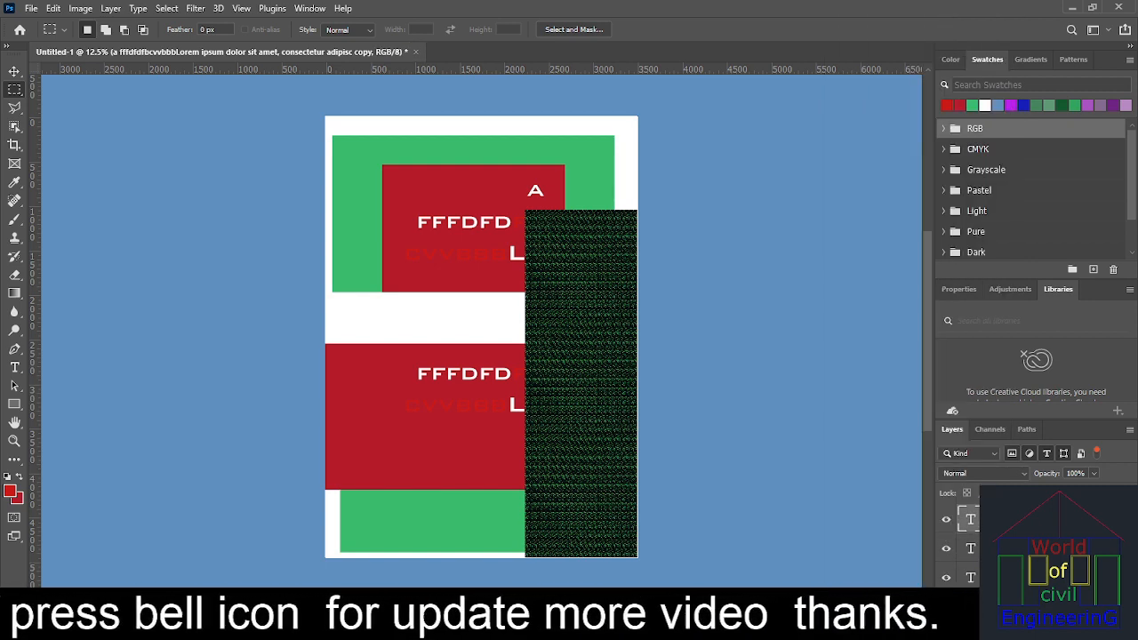
- Add a new blank layer above the Lorem Ipsum text layer
mouse_move(1023, 549)
left_mouse_down()
mouse_move(1023, 530)
mouse_move(1022, 548)
left_mouse_up()
left_click(1022, 577)
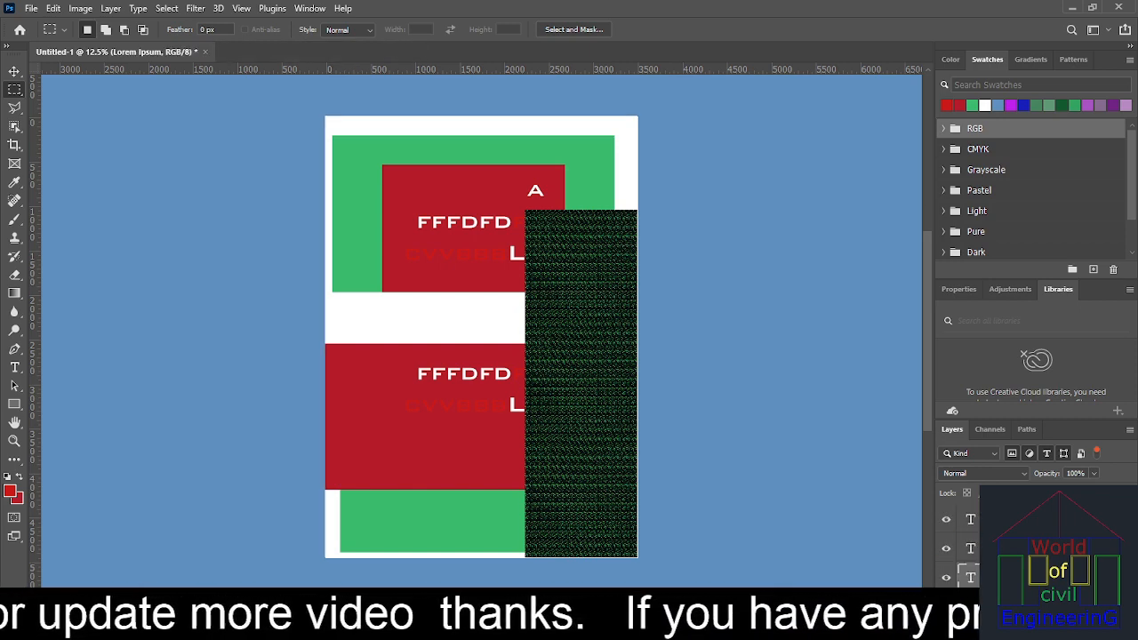
scroll(1023, 546, "down", 2)
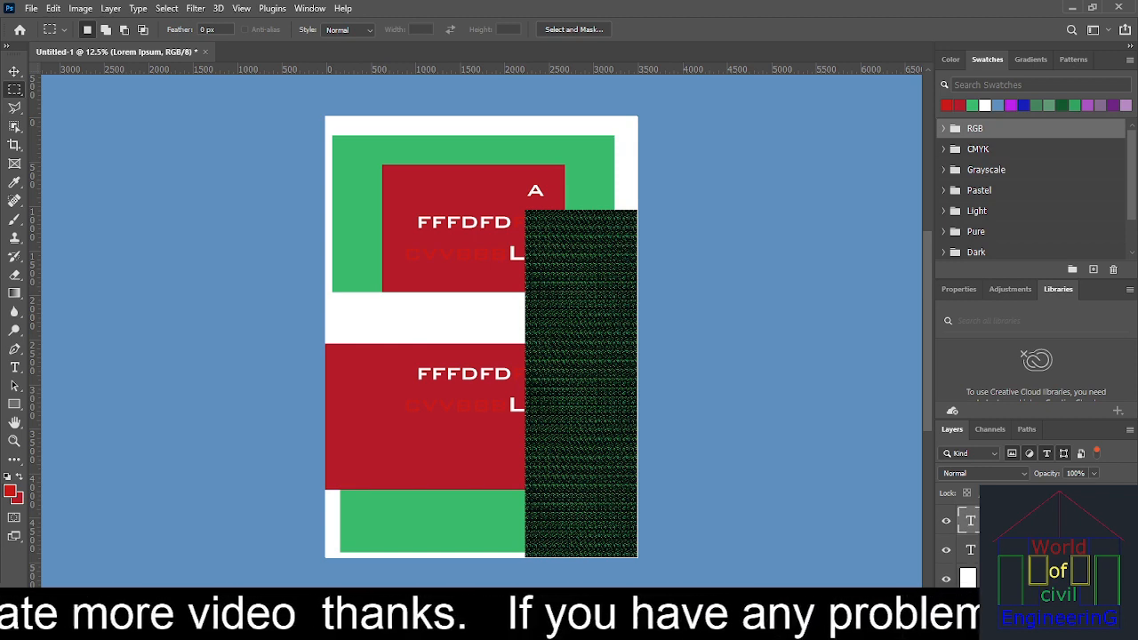
left_click(1094, 599)
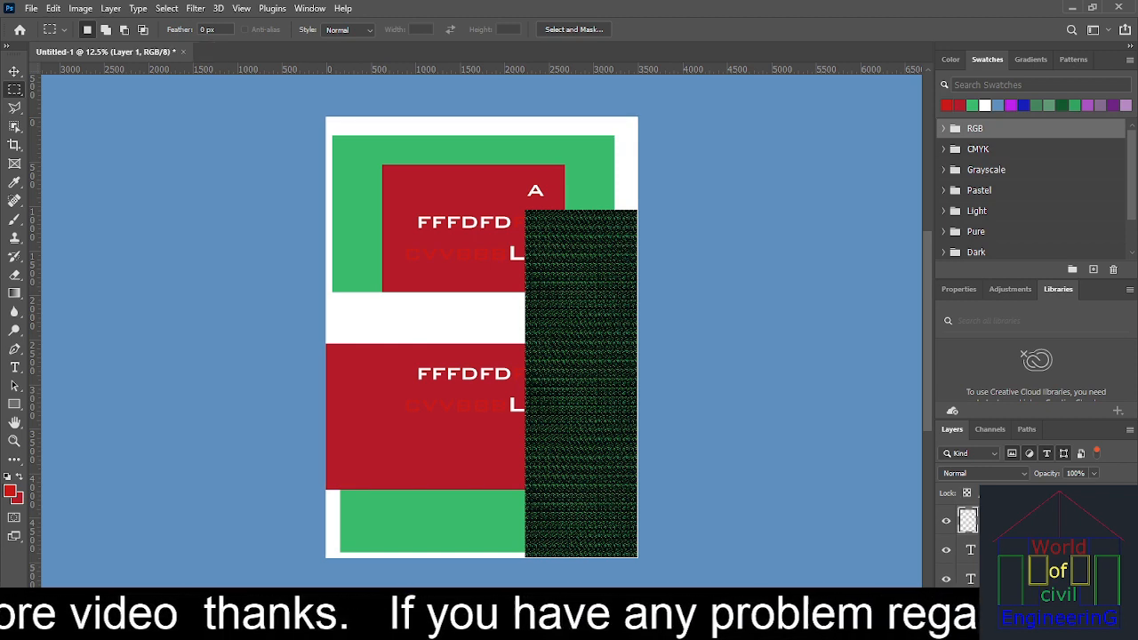
- Add a second blank layer and delete it again
left_click(1094, 598)
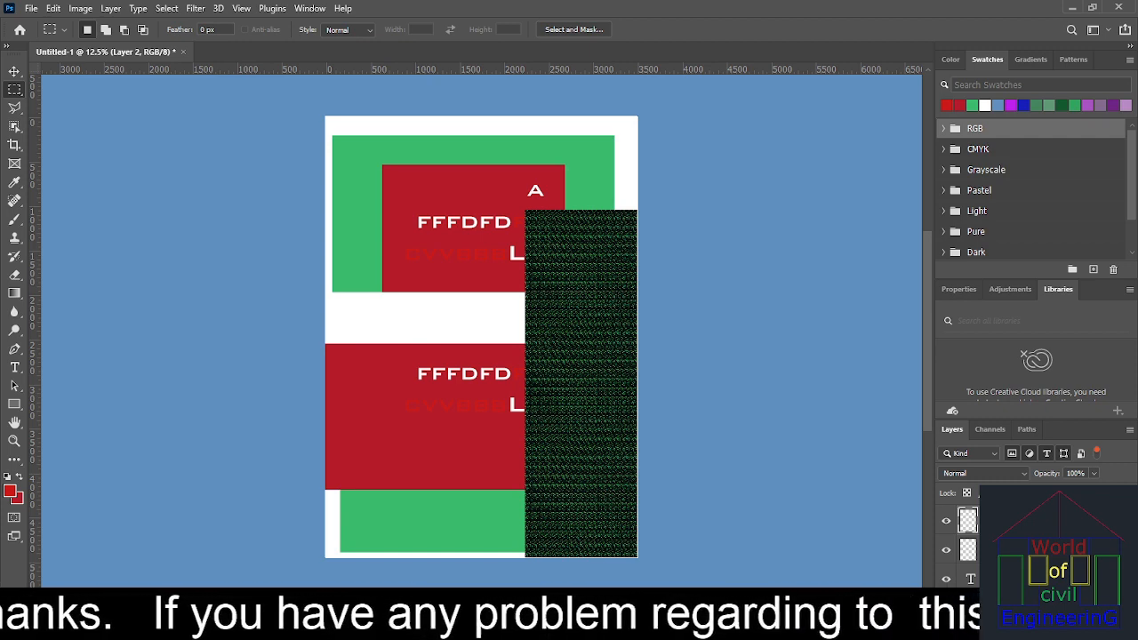
left_click(1113, 599)
left_click(519, 238)
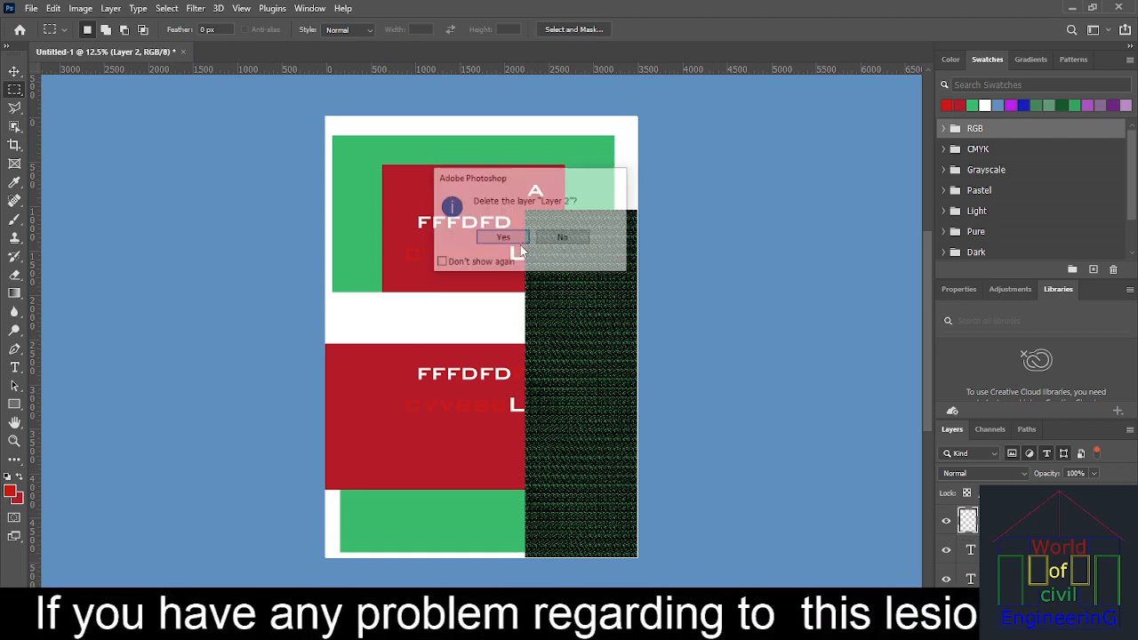
- Delete the blank Layer 1 above the Lorem Ipsum text layer
left_click(1113, 598)
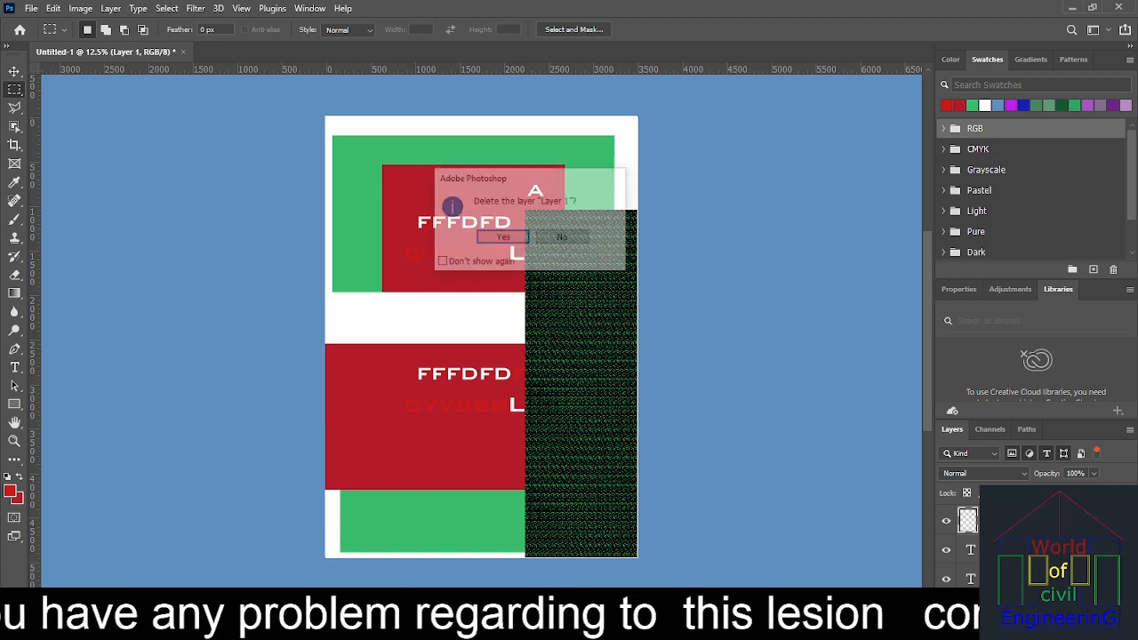
left_click(500, 240)
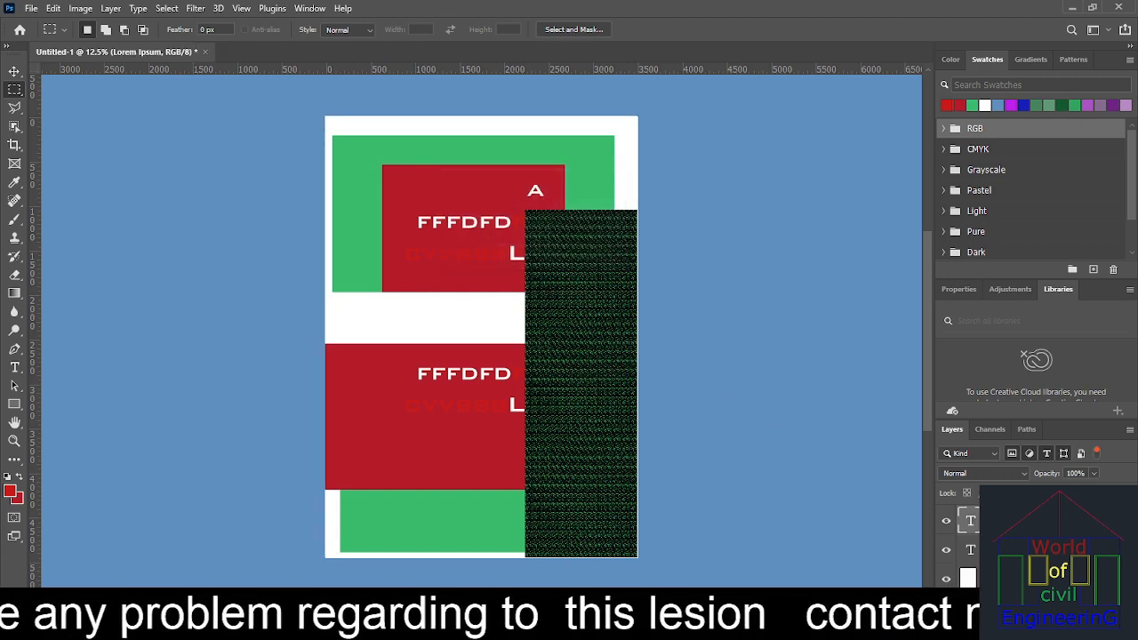
- Add a layer mask to the Lorem Ipsum text layer
left_click(1012, 598)
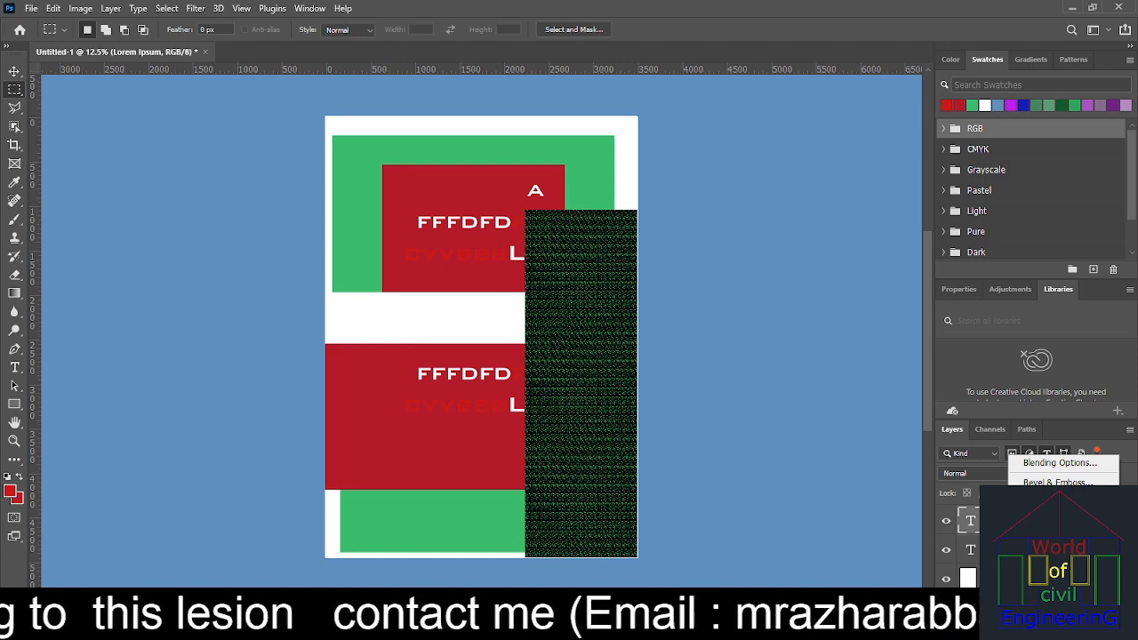
left_click(1053, 533)
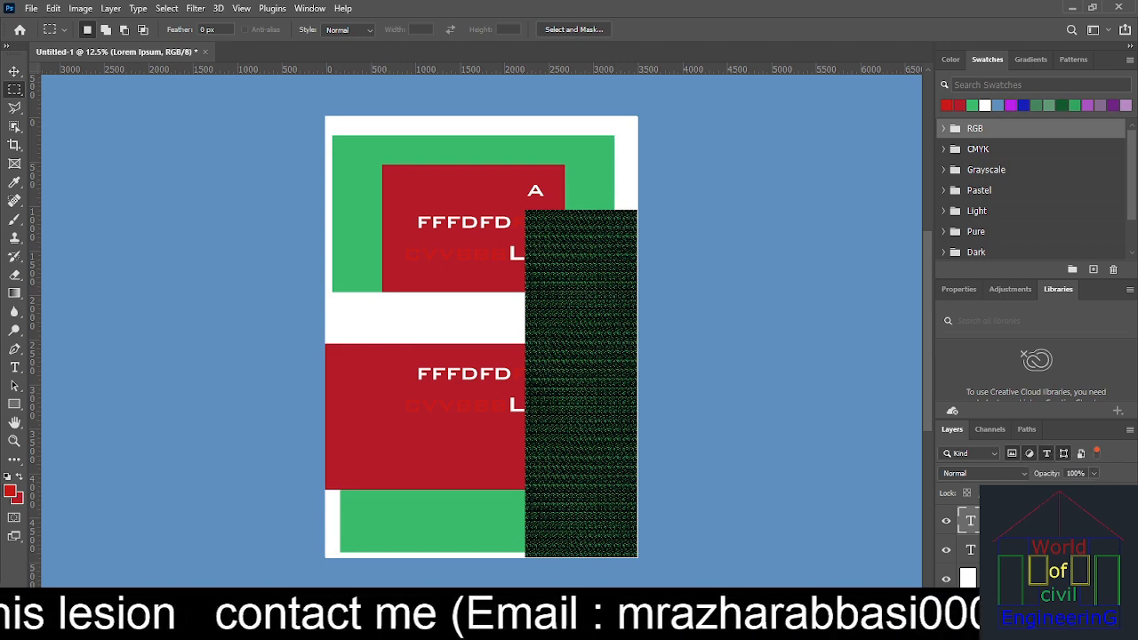
left_click(1031, 598)
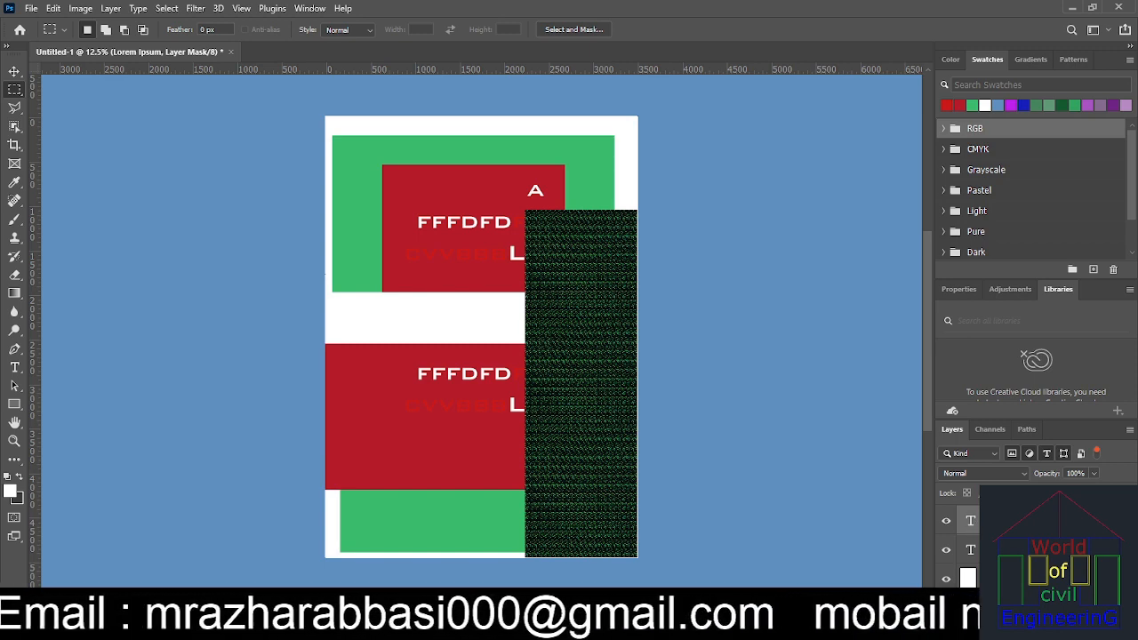
left_click(1052, 599)
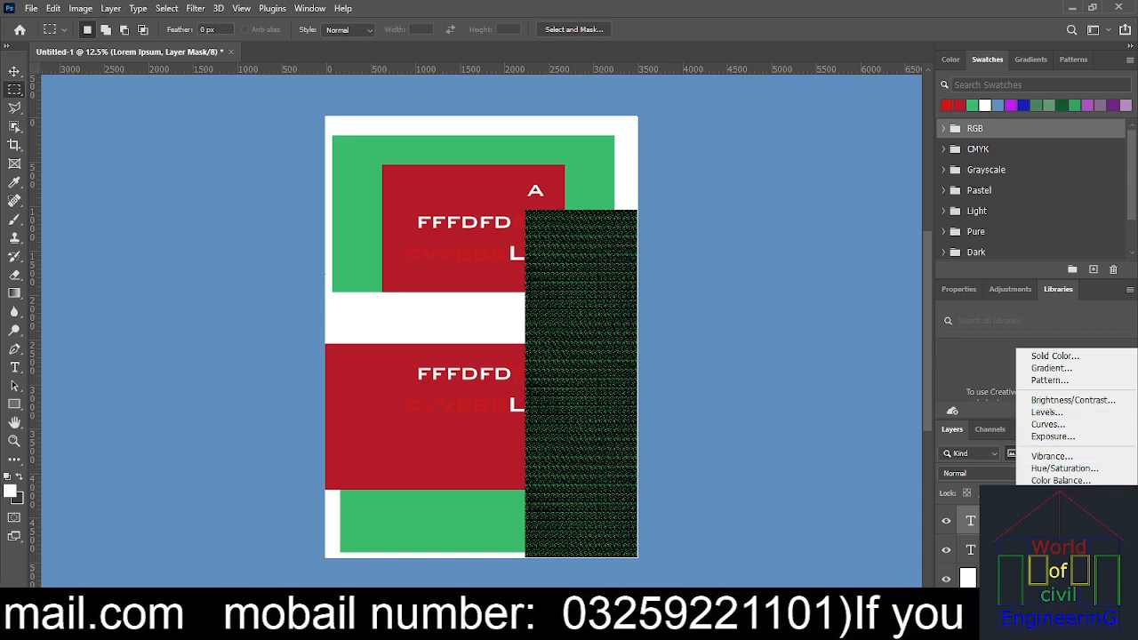
key("Escape")
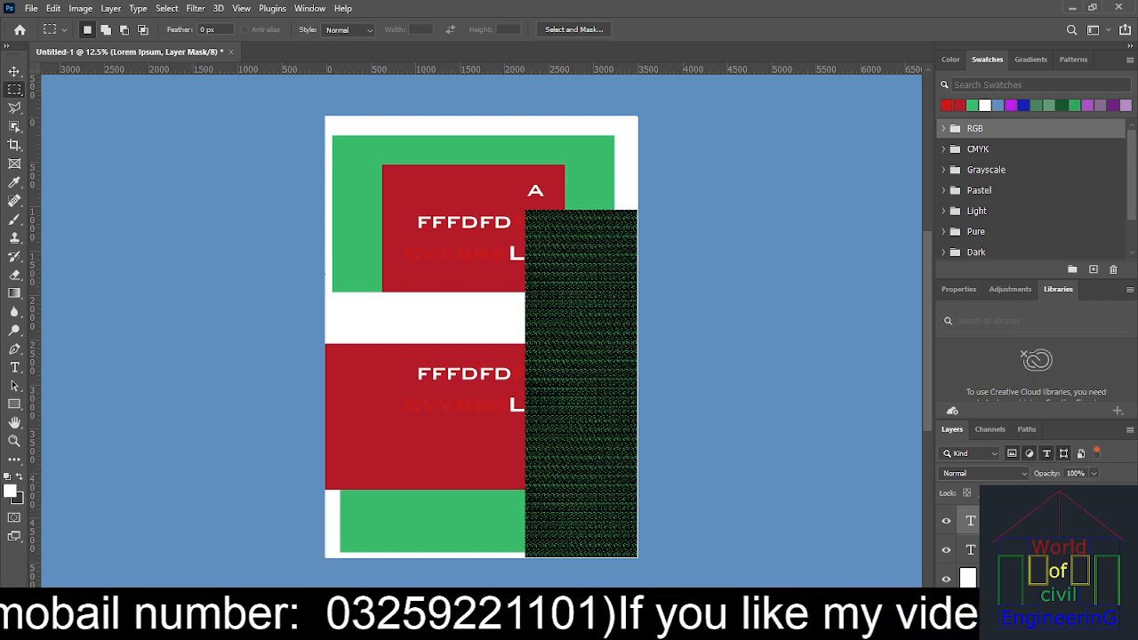
- Merge all visible layers into the background and unlock it as a regular layer
left_click(1129, 429)
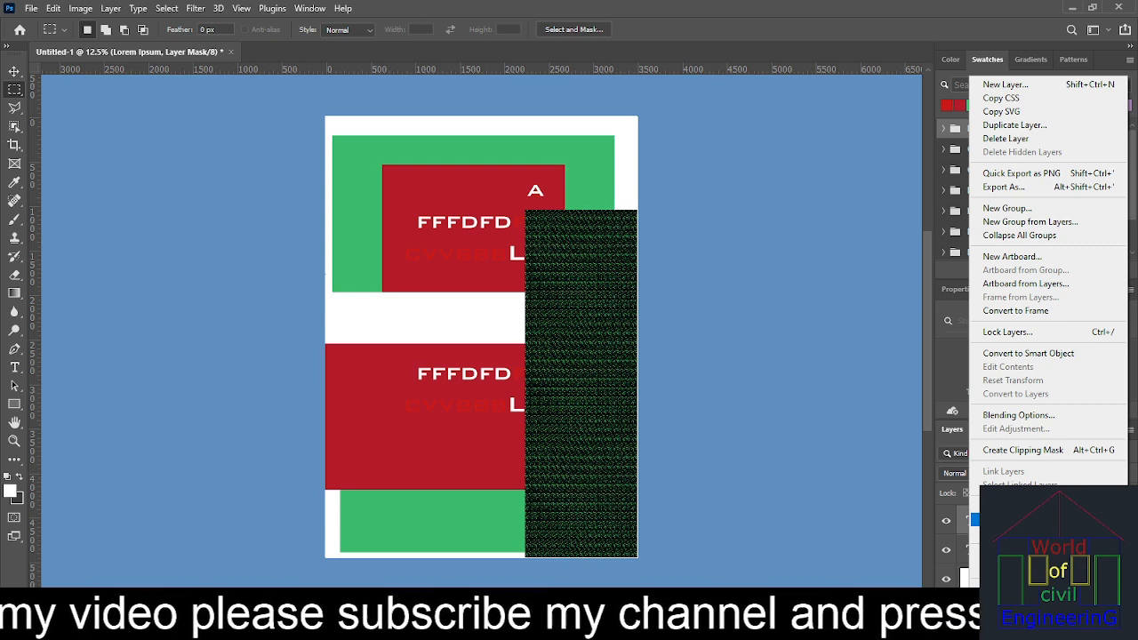
left_click(1014, 520)
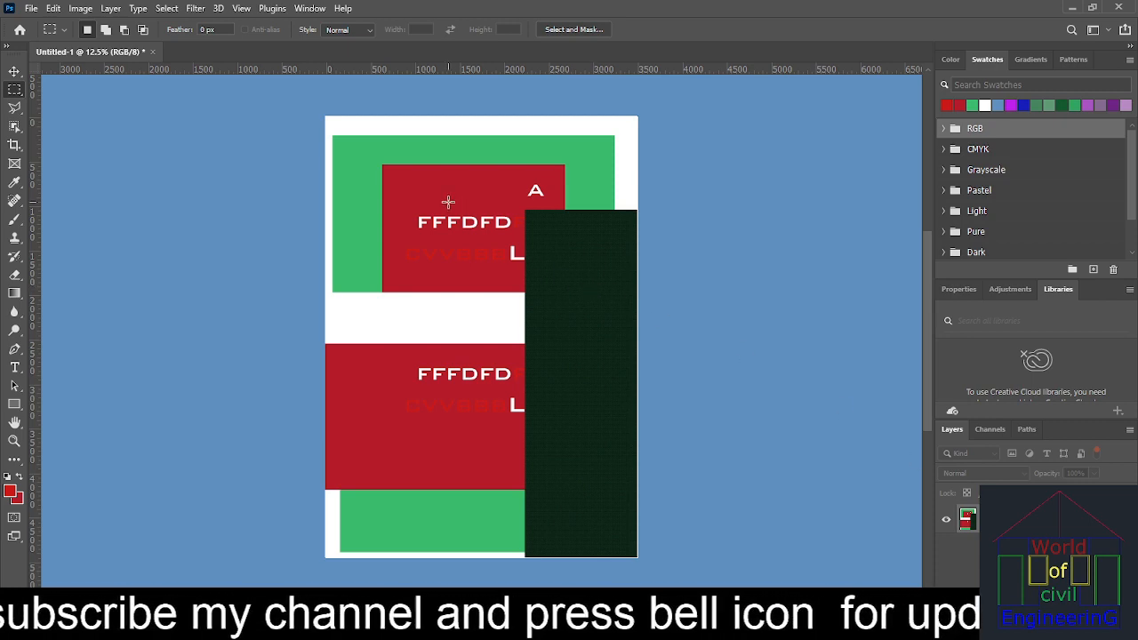
left_click(1118, 519)
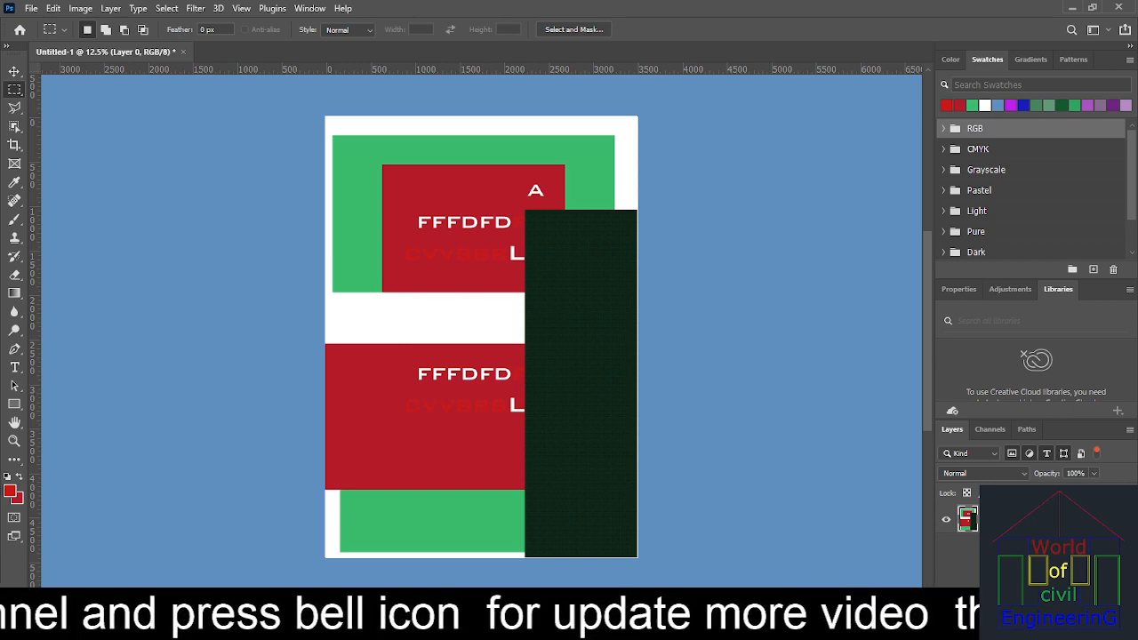
double_click(1058, 520)
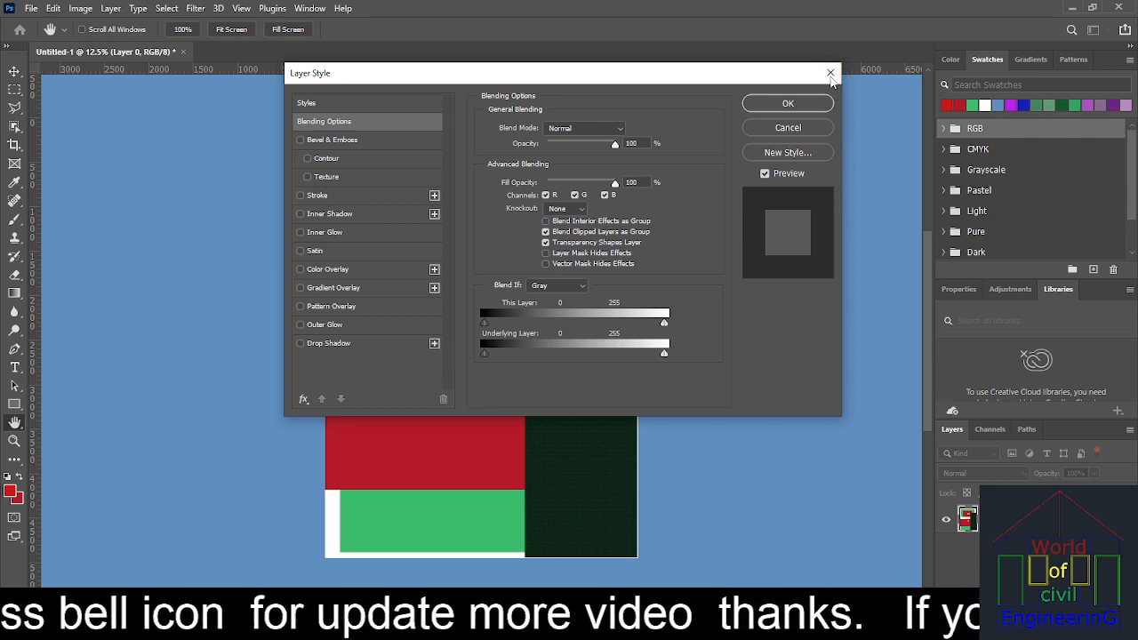
left_click(830, 72)
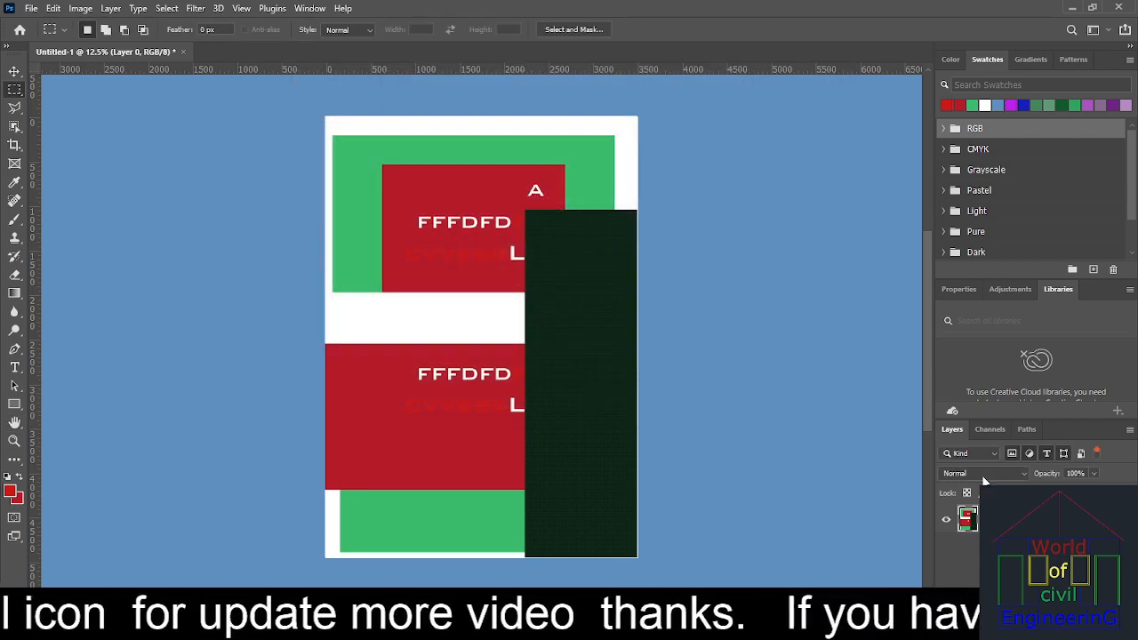
- Hide the merged layer and show it again
left_click(945, 517)
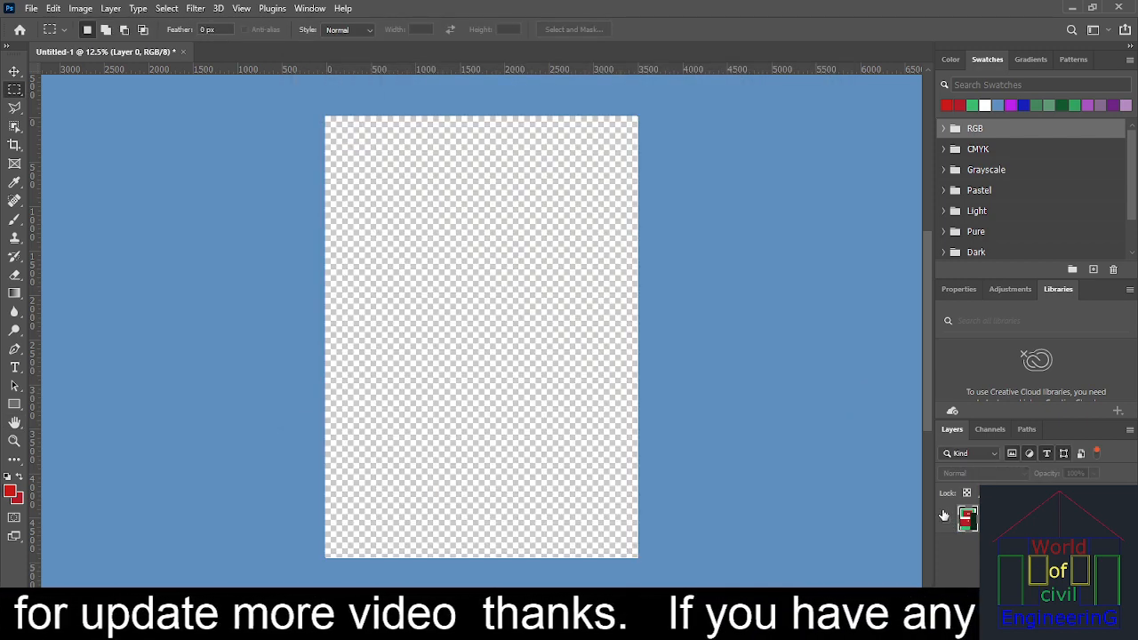
left_click(945, 518)
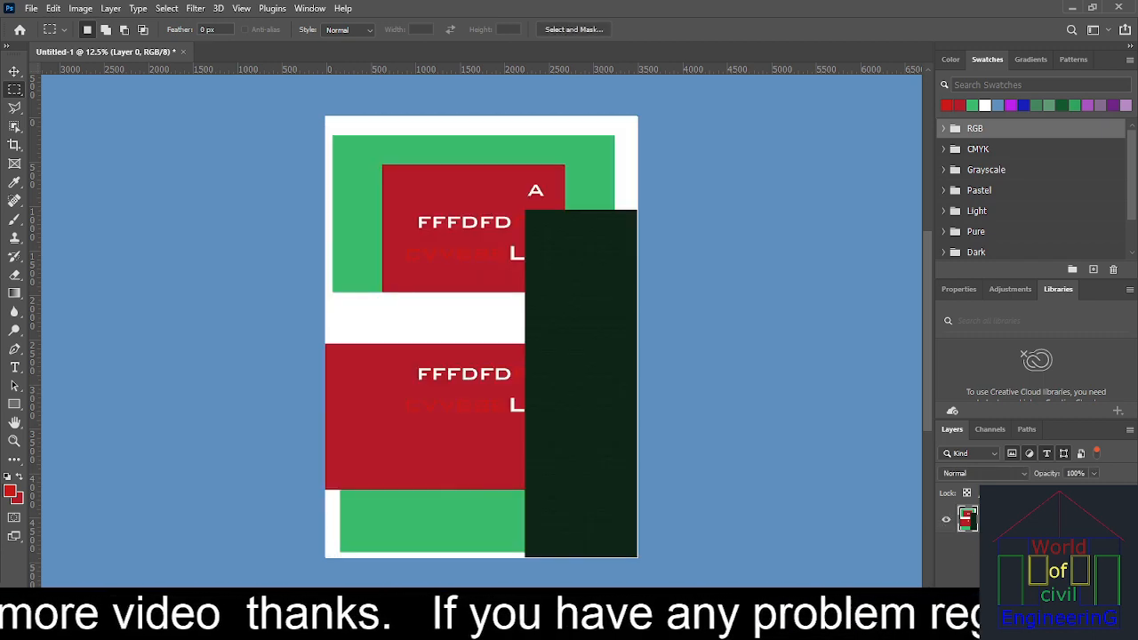
left_click(1052, 606)
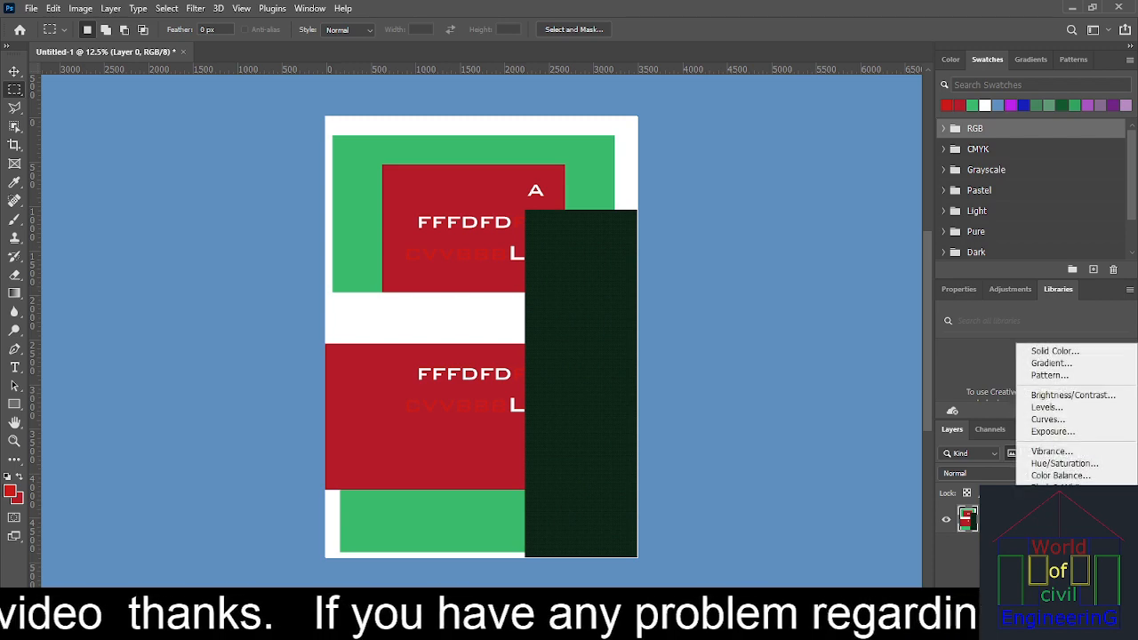
key("Escape")
- Close the Layers panel and look at the commands available for channels
left_click(1129, 431)
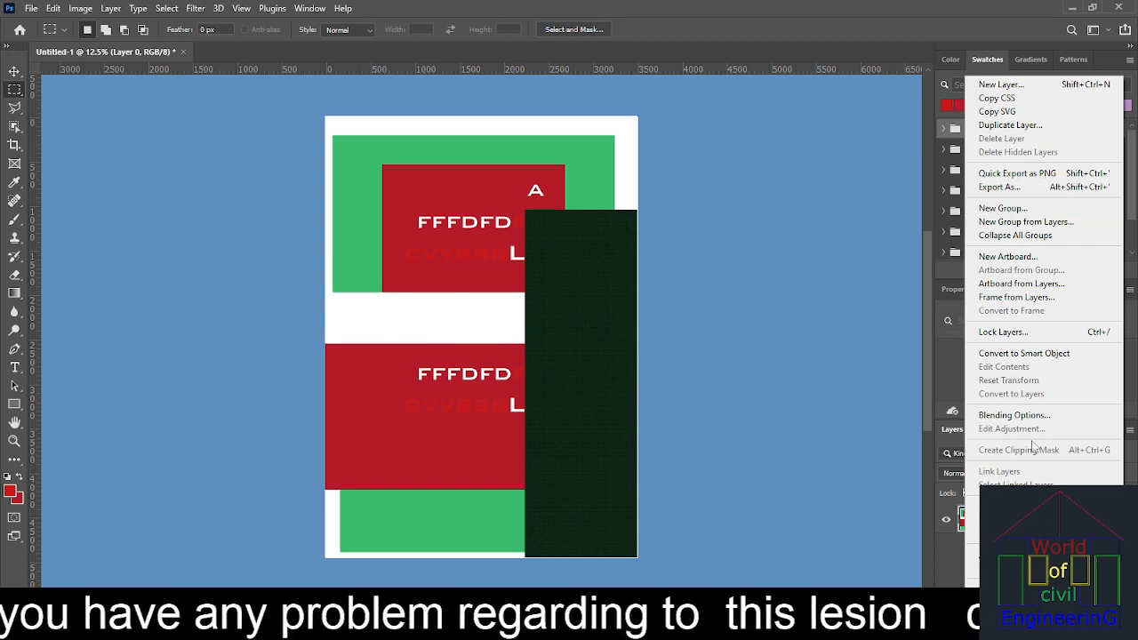
left_click(1000, 586)
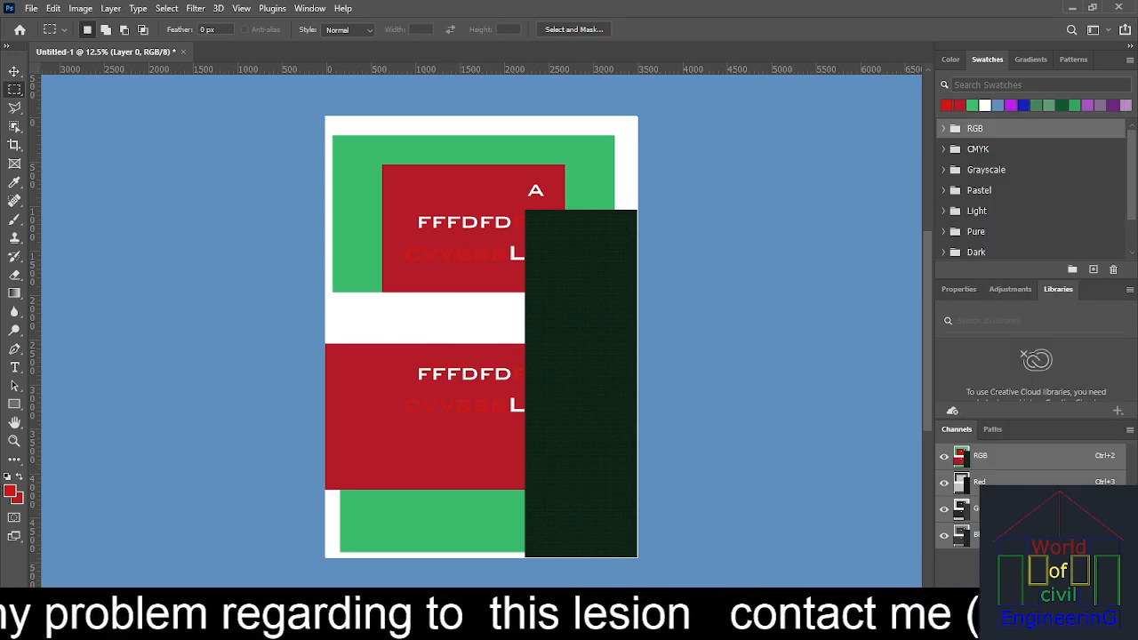
left_click(1130, 432)
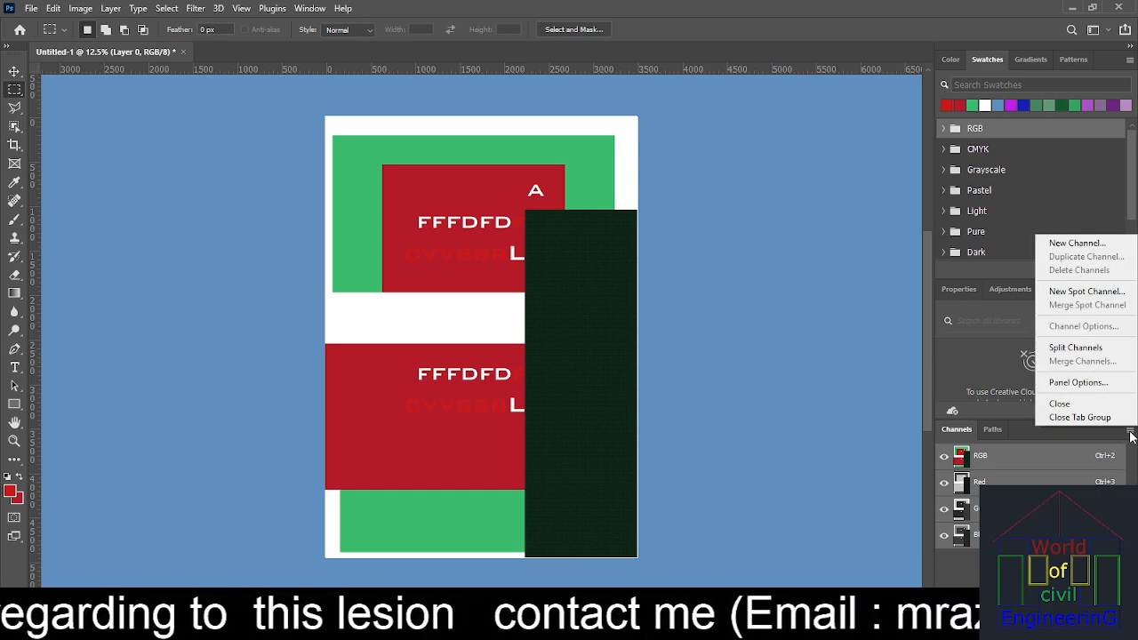
key("Escape")
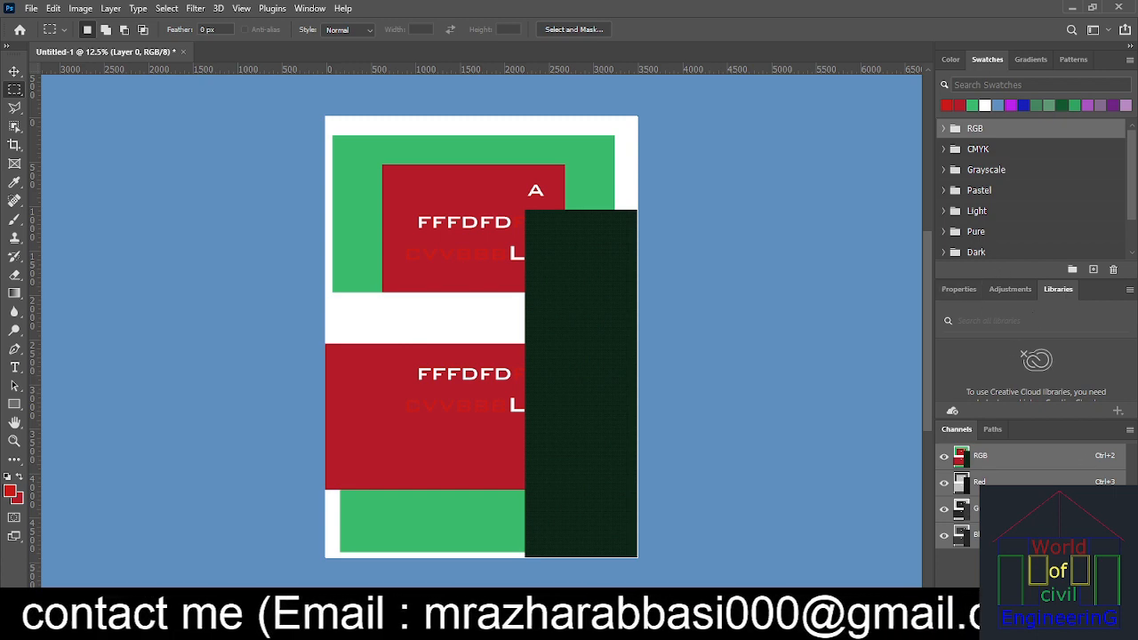
- Add a new alpha channel and switch between it and the RGB composite, ending on RGB
left_click(1093, 607)
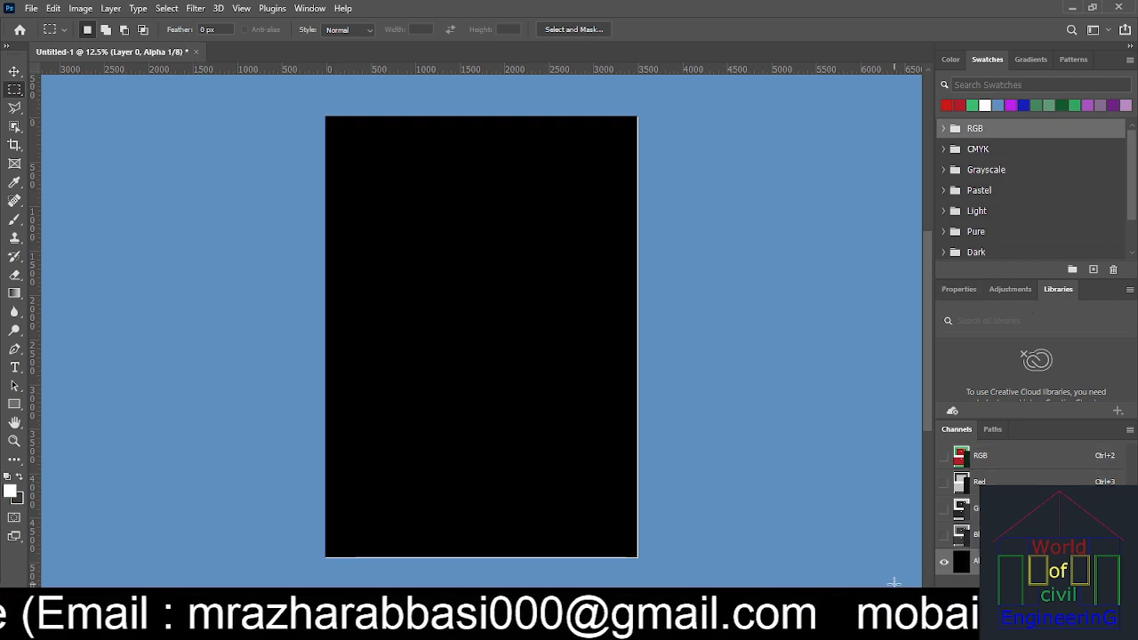
key("ctrl+2")
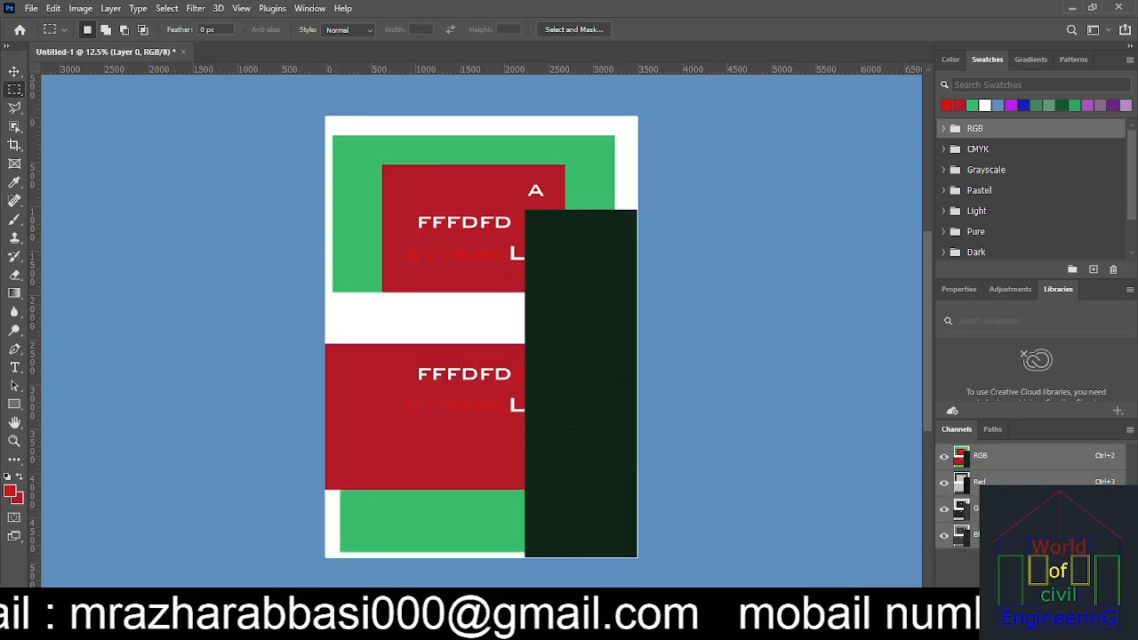
key("ctrl+6")
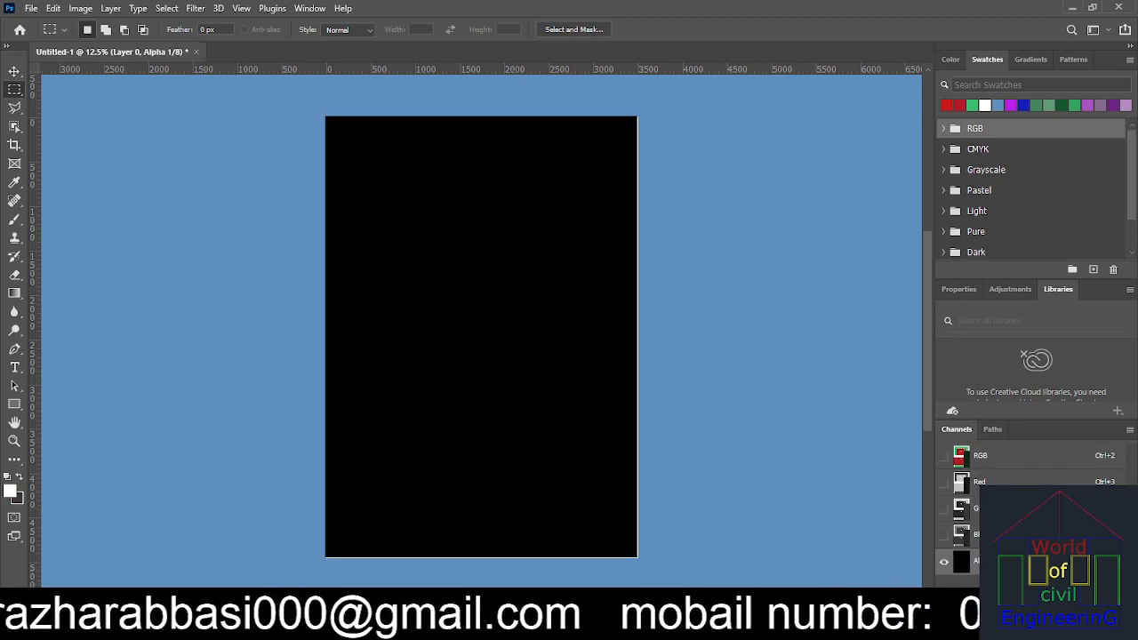
key("ctrl+2")
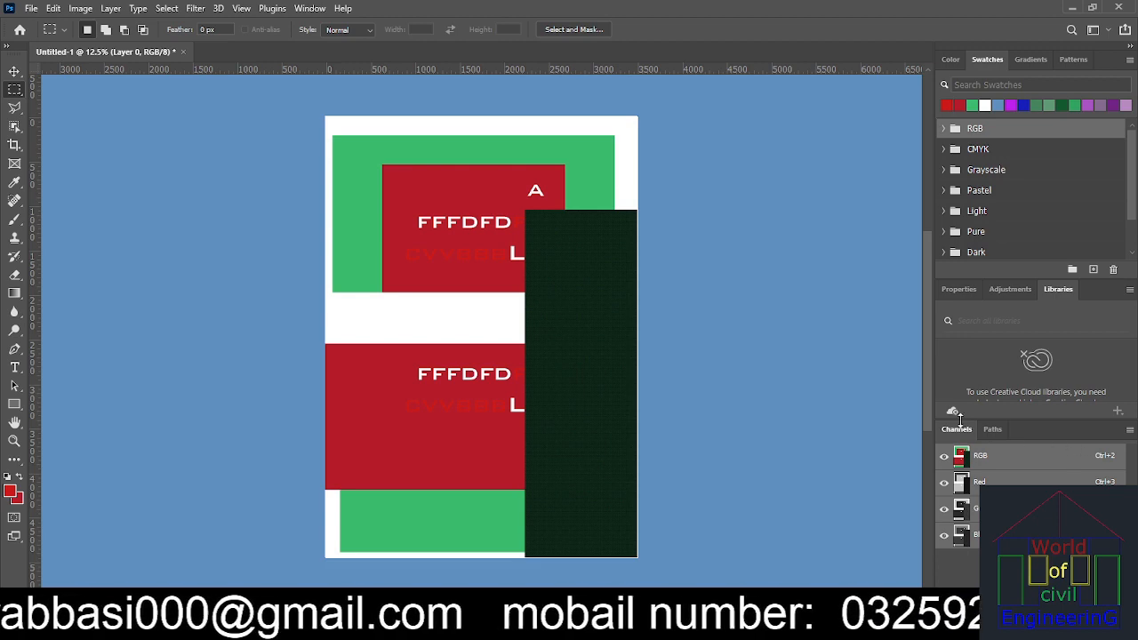
left_click(1130, 290)
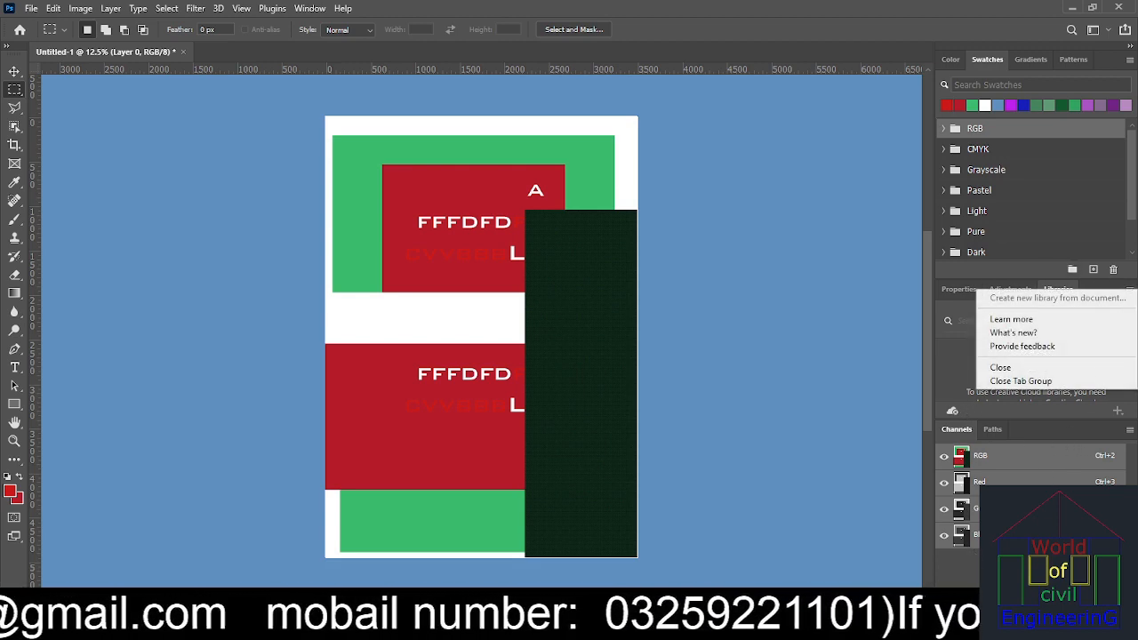
key("Escape")
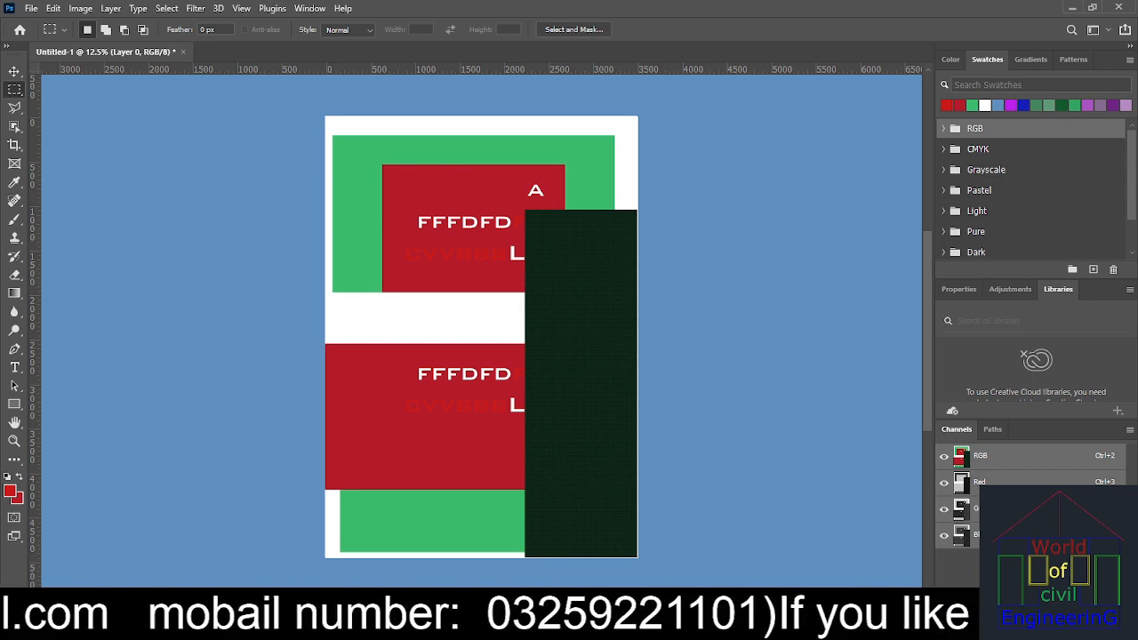
- Undo the recent changes back to the state before the blank Layer 1 was deleted
key("ctrl+z")
key("ctrl+z")
key("ctrl+z")
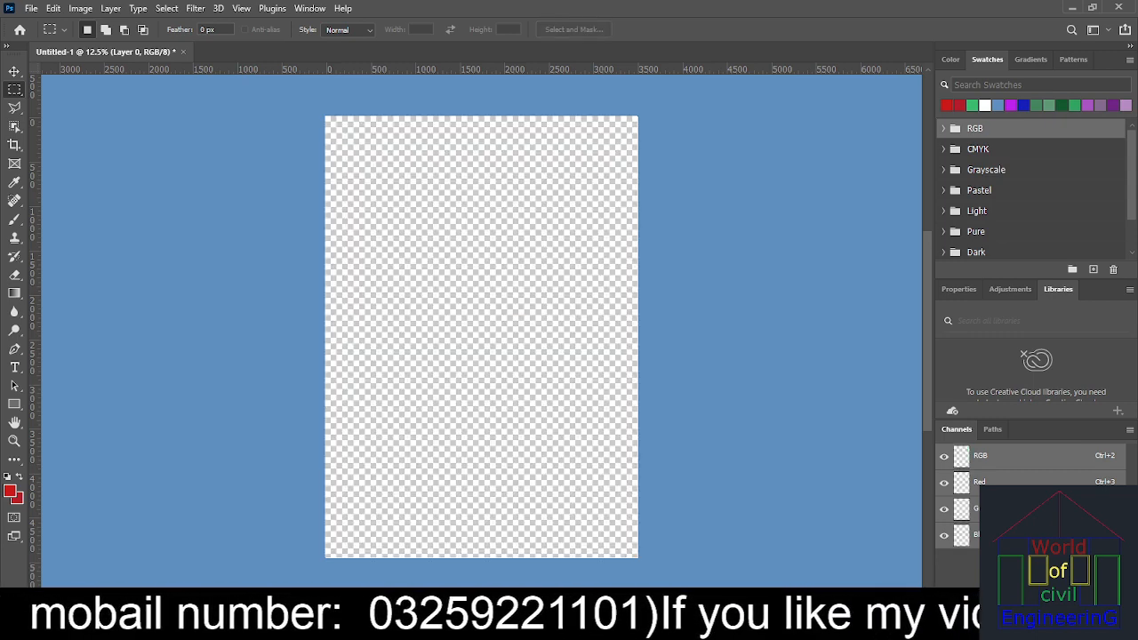
key("ctrl+z")
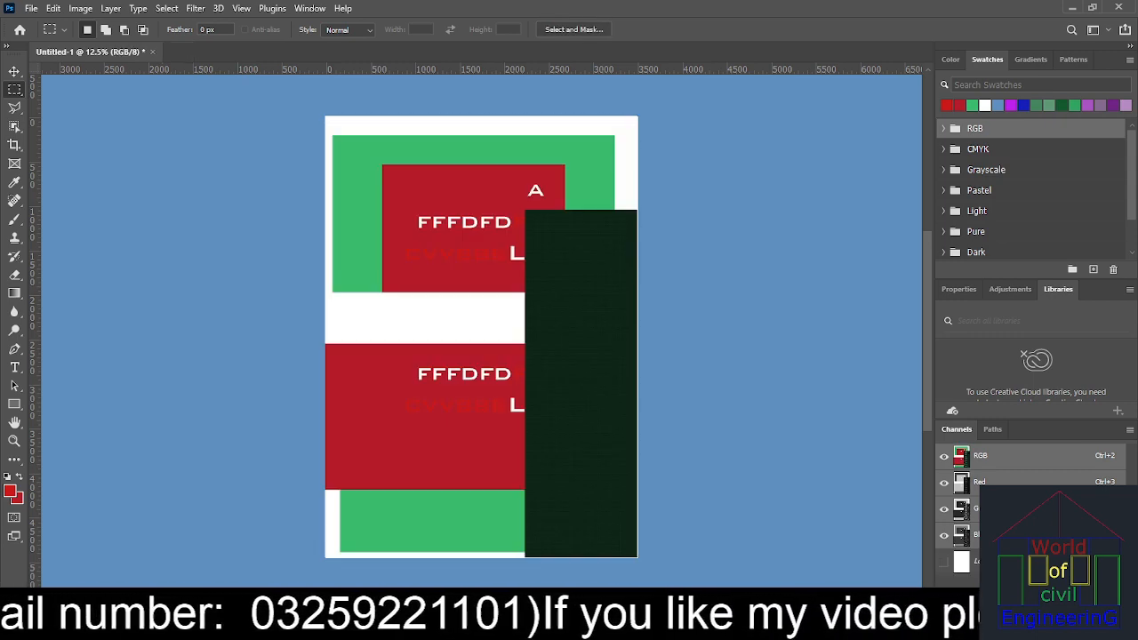
key("ctrl+z")
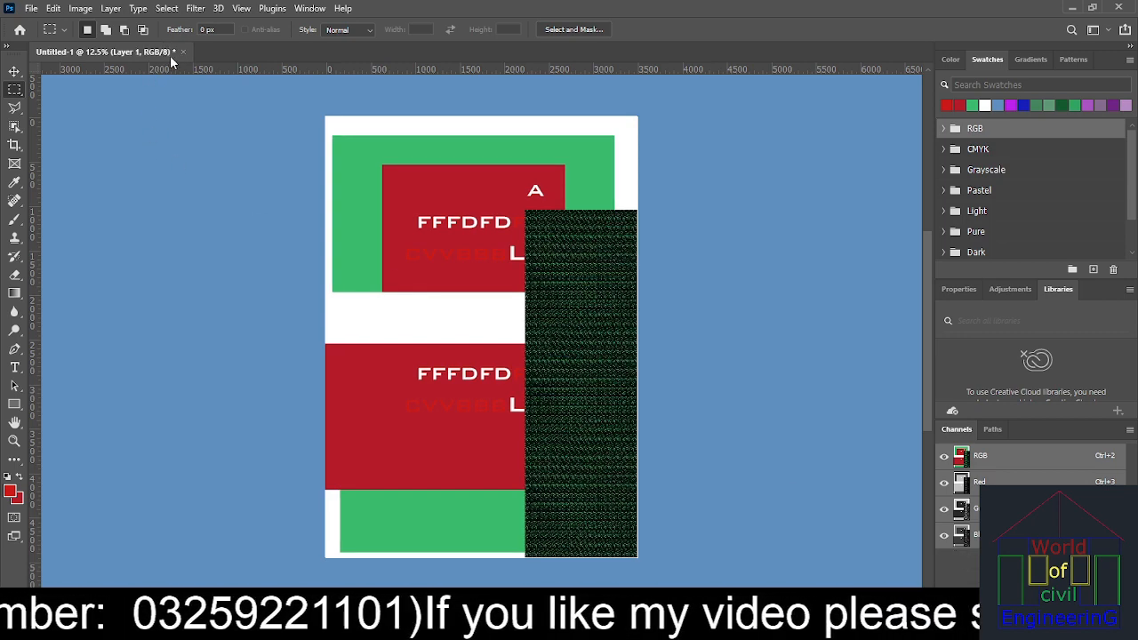